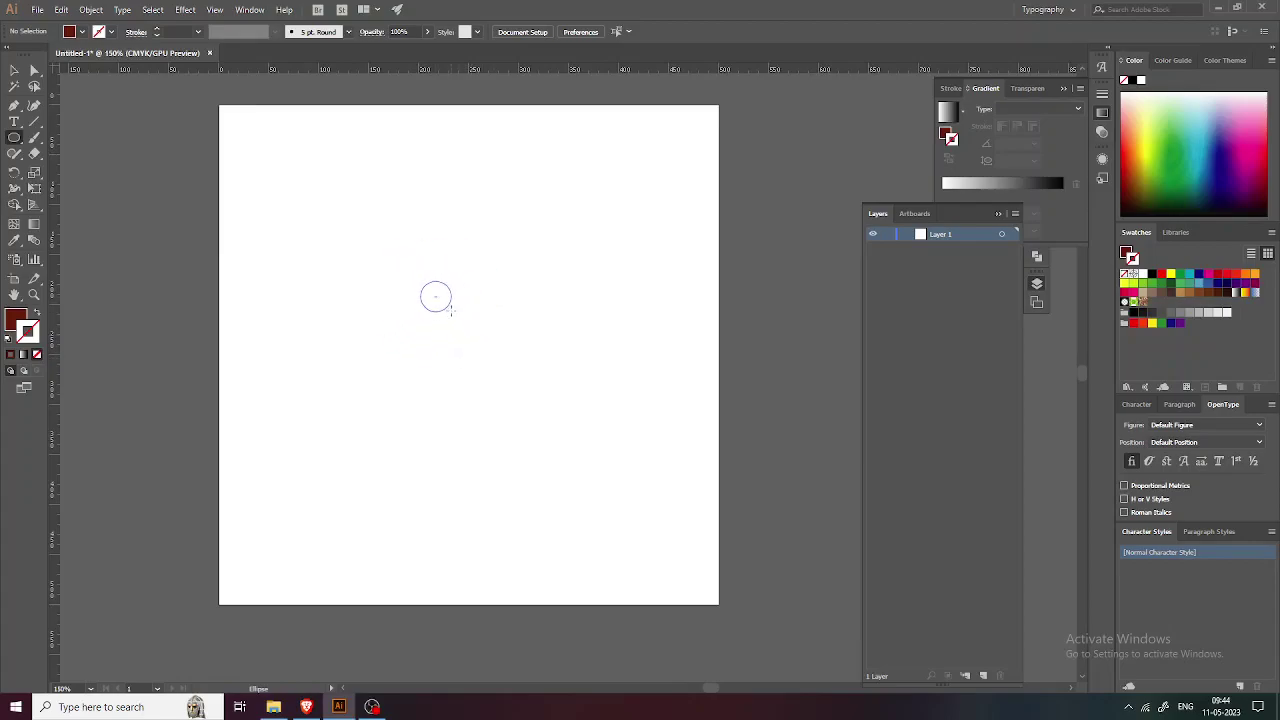
Step: Fill the small circle with orange F78803
scroll(435, 309, up, 2)
double_click(15, 318)
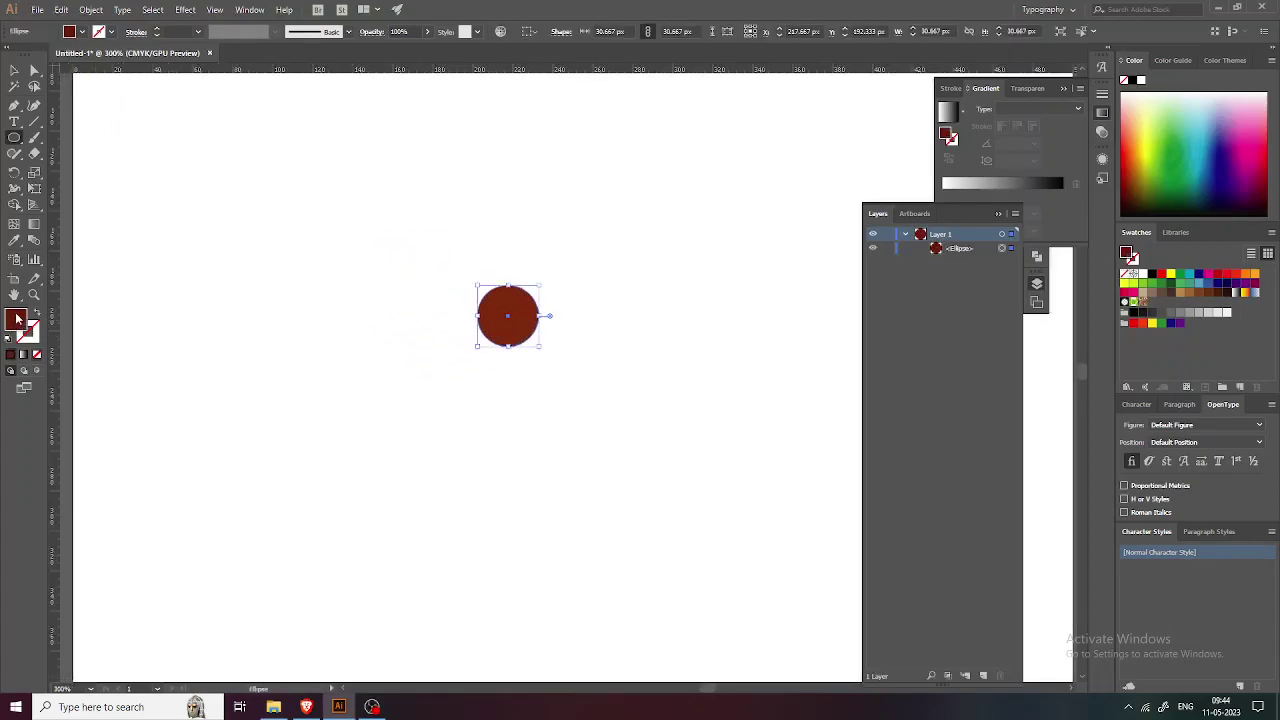
click(908, 400)
click(935, 385)
drag(974, 505, 980, 494)
drag(926, 394, 954, 345)
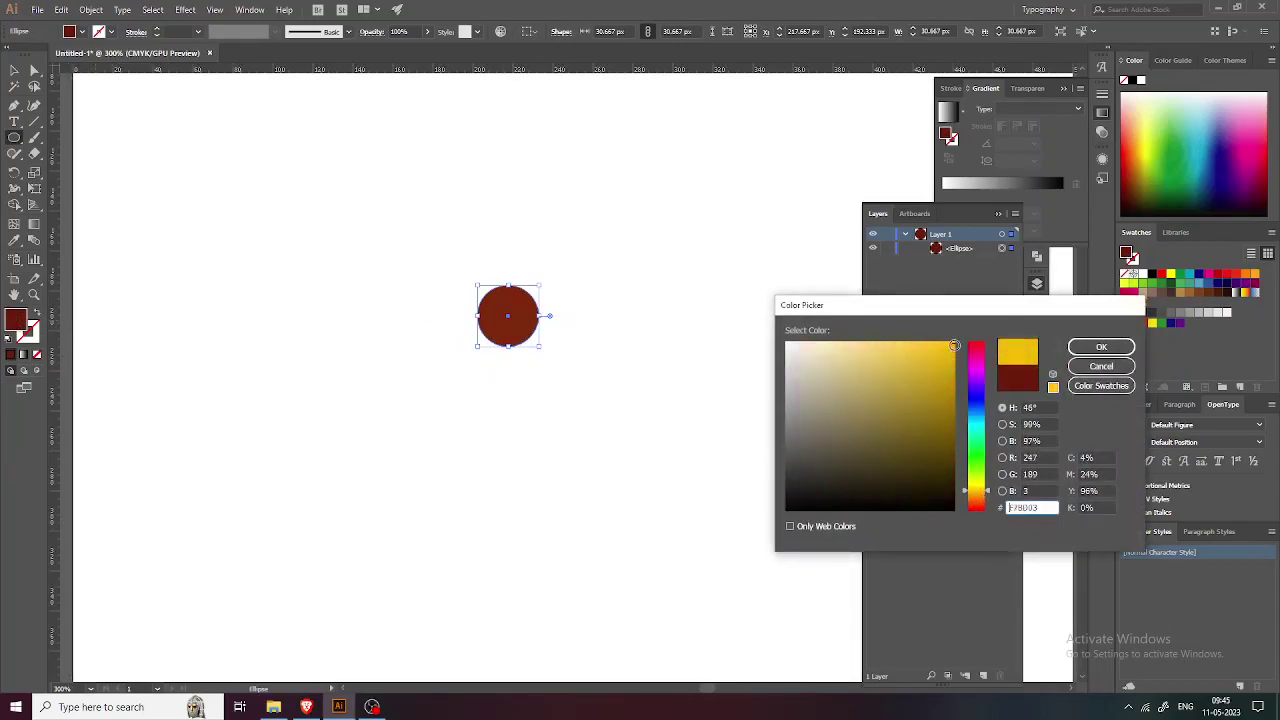
drag(980, 495, 981, 502)
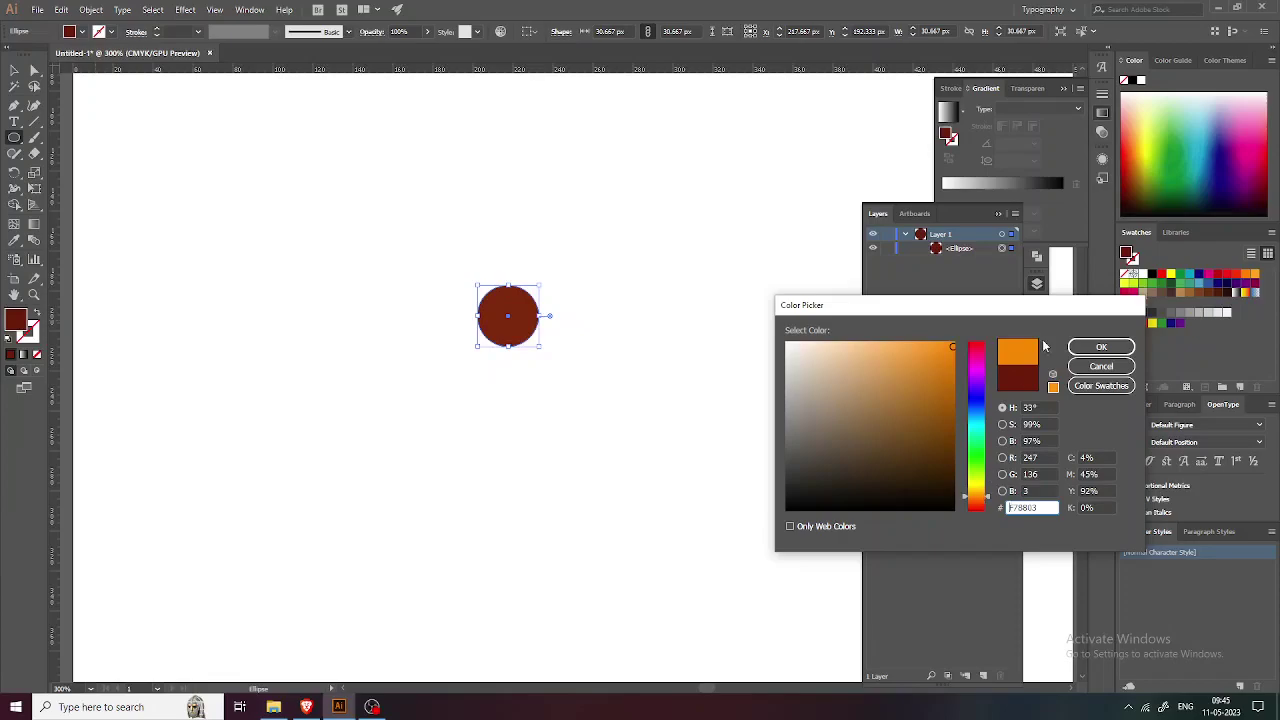
click(1080, 346)
Step: Create two overlapping copies of the orange circle, each offset slightly further down, and select both copies
drag(535, 325, 406, 389)
click(426, 331)
click(674, 380)
scroll(375, 279, up, 2)
key(v)
click(560, 339)
click(430, 351)
scroll(426, 350, up, 1)
shift+click(449, 461)
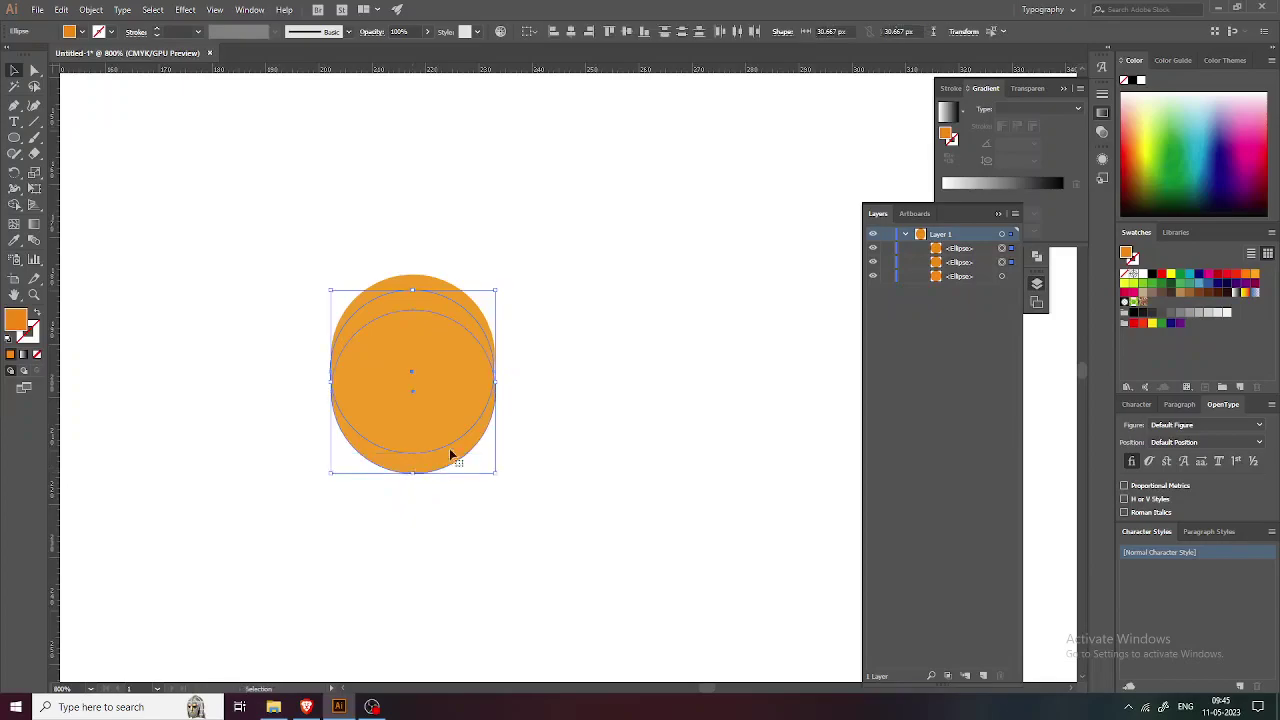
Step: Use Shape Builder to fill the crescent between the two copied circles with yellow F4C80F
click(15, 205)
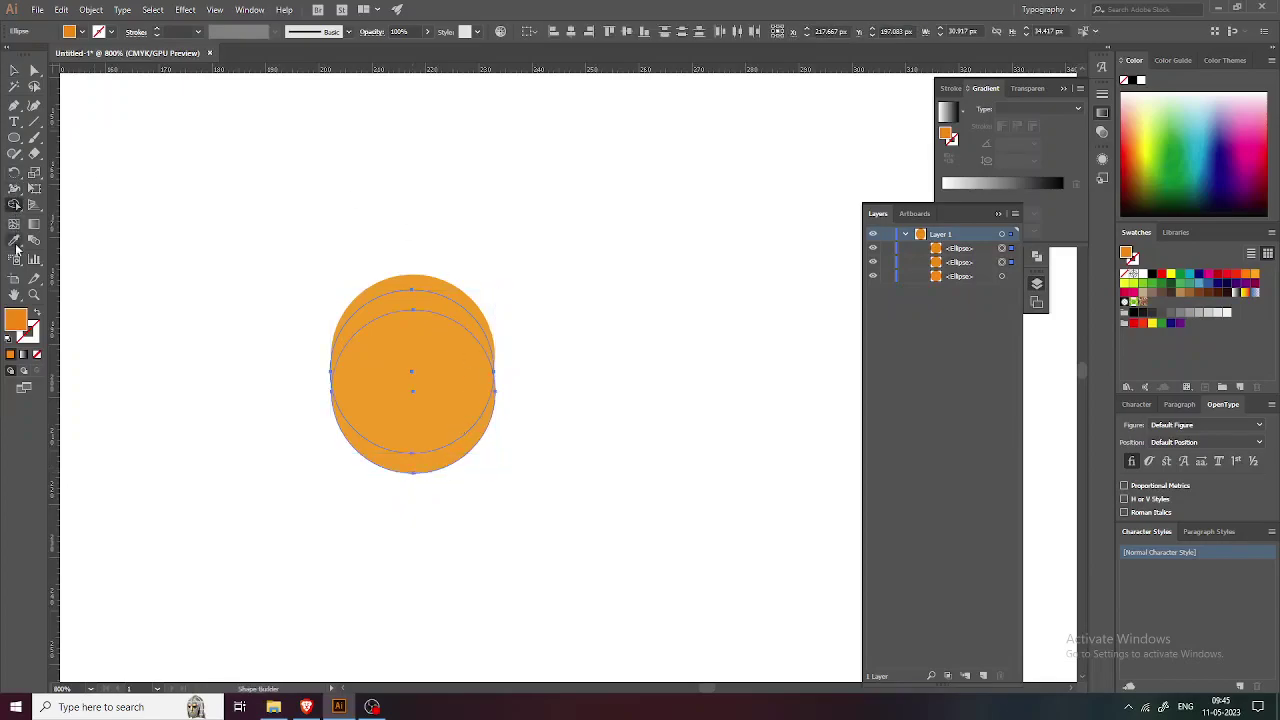
double_click(15, 319)
click(937, 403)
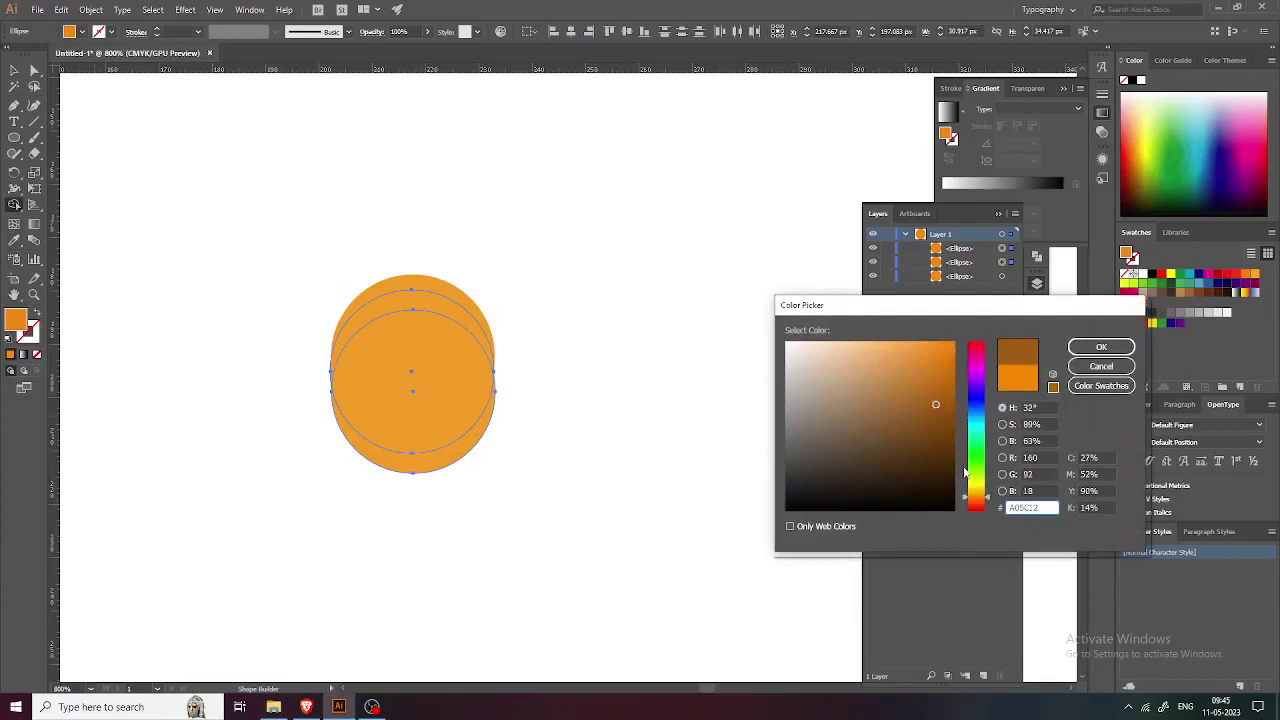
click(974, 491)
drag(935, 403, 945, 347)
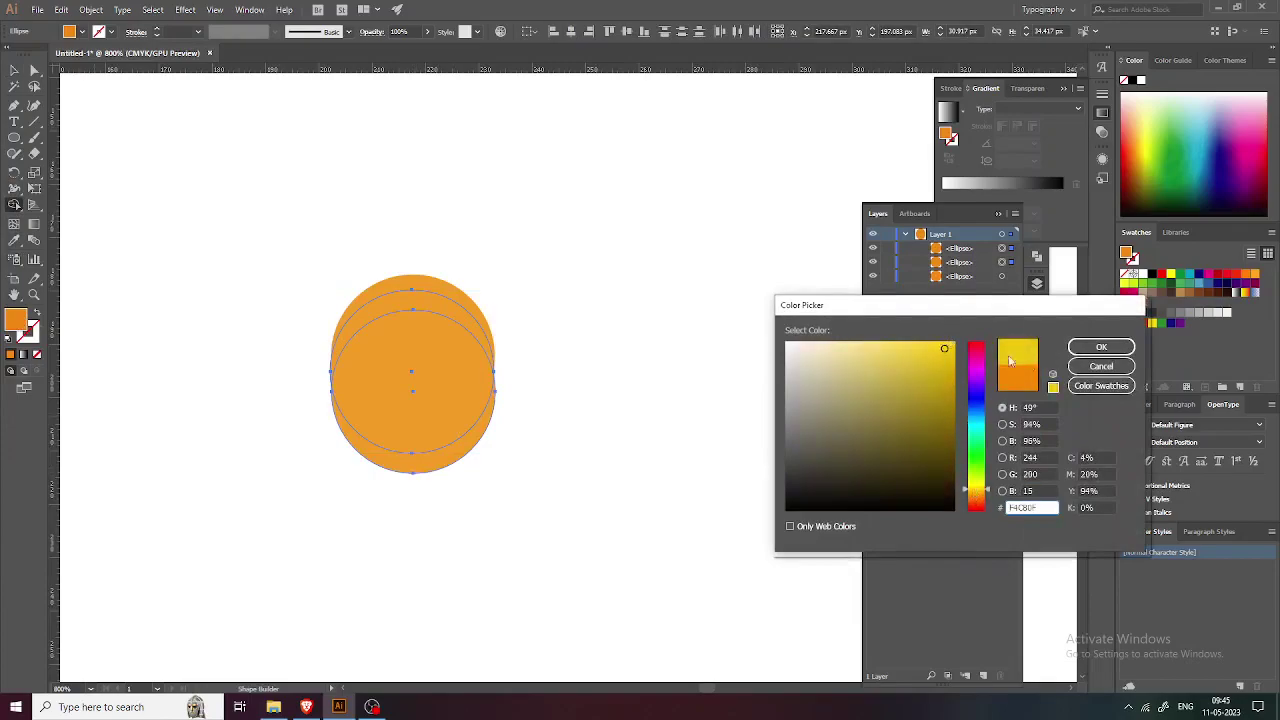
click(1101, 347)
click(389, 312)
Step: Delete the leftover orange pieces of the copied circles, keeping only the yellow crescent and the original circle
click(15, 70)
click(206, 338)
click(406, 401)
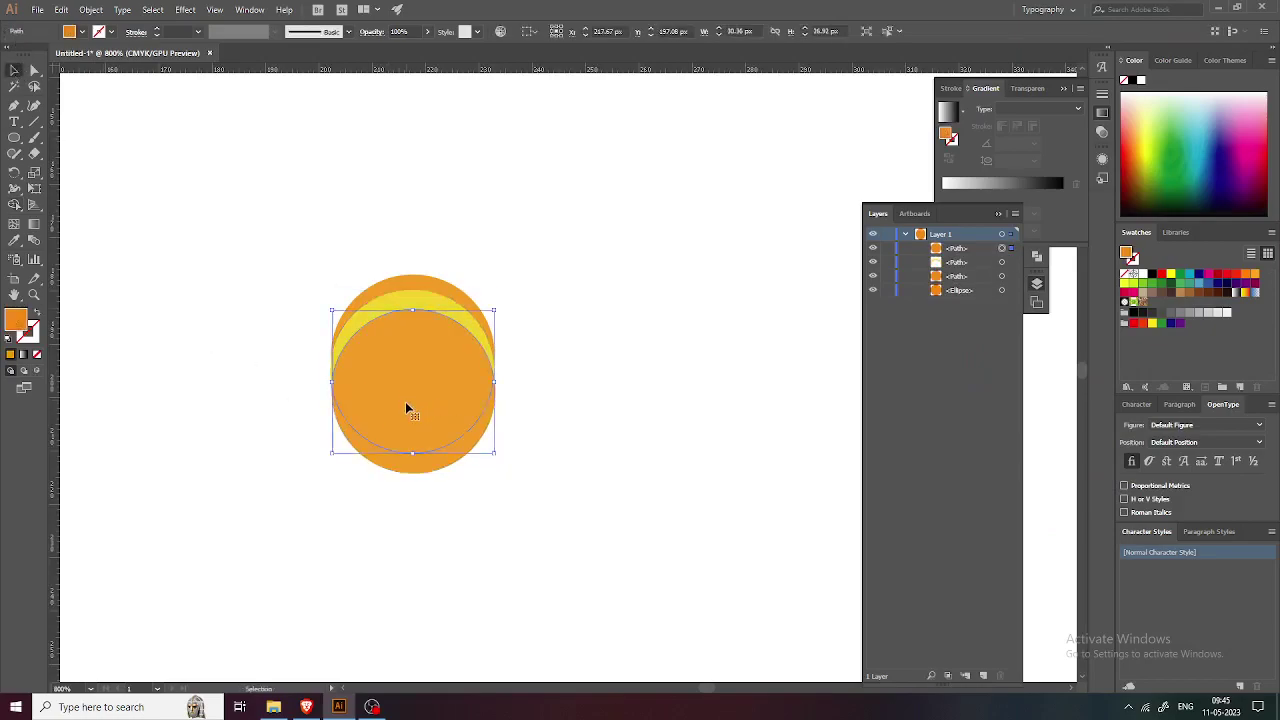
click(403, 279)
key(Delete)
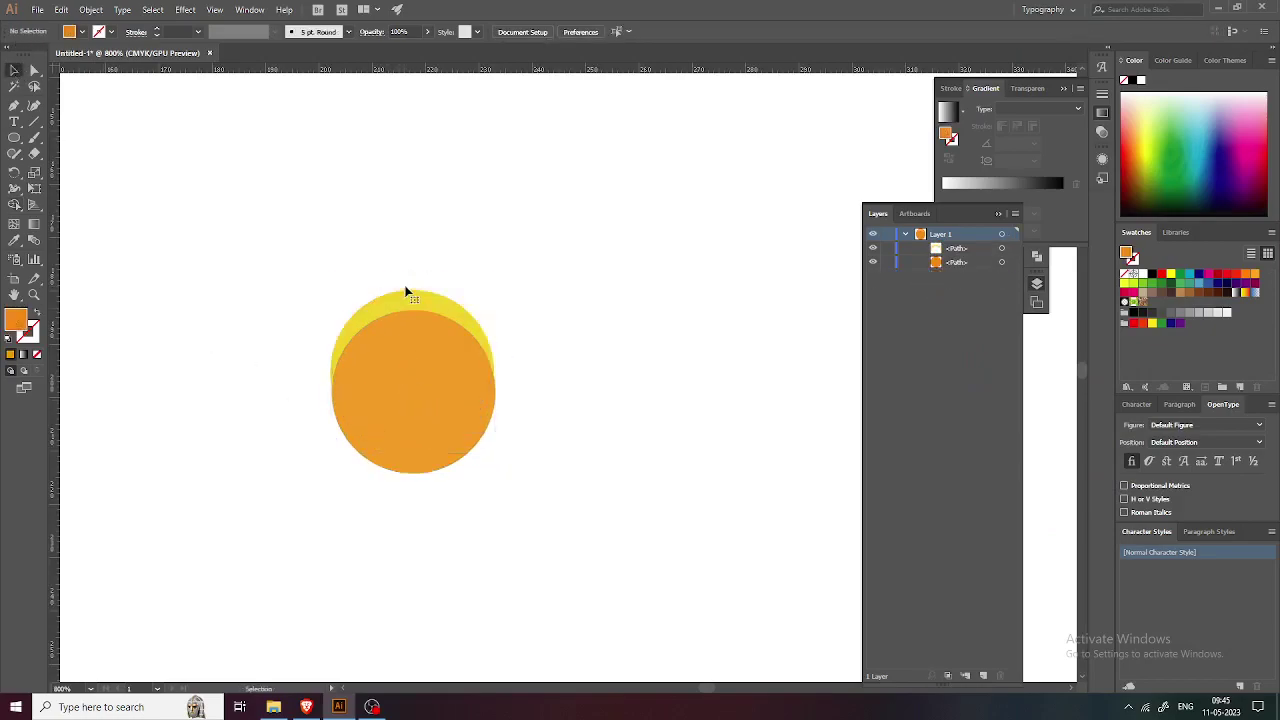
key(ctrl+z)
click(414, 388)
key(Delete)
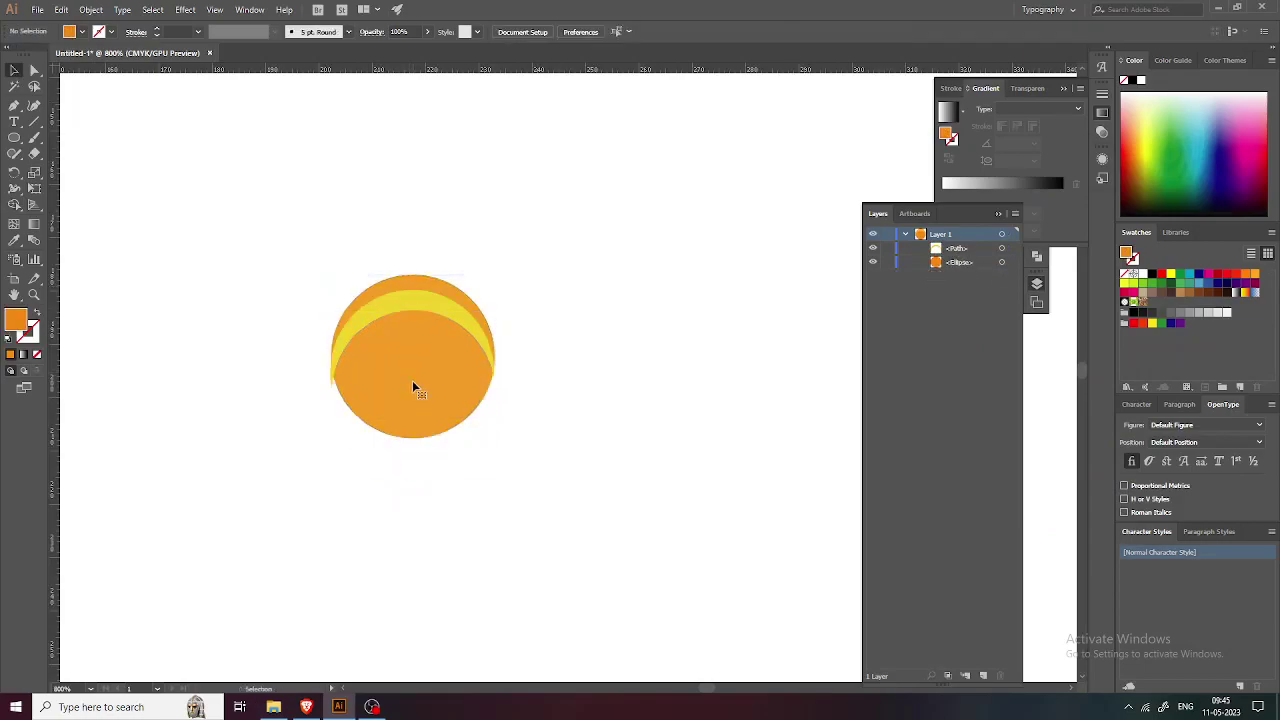
Step: Scale the yellow crescent down to about 27.3 × 16.7 px and centre it just inside the orange circle's upper edge
click(413, 305)
scroll(383, 334, up, 3)
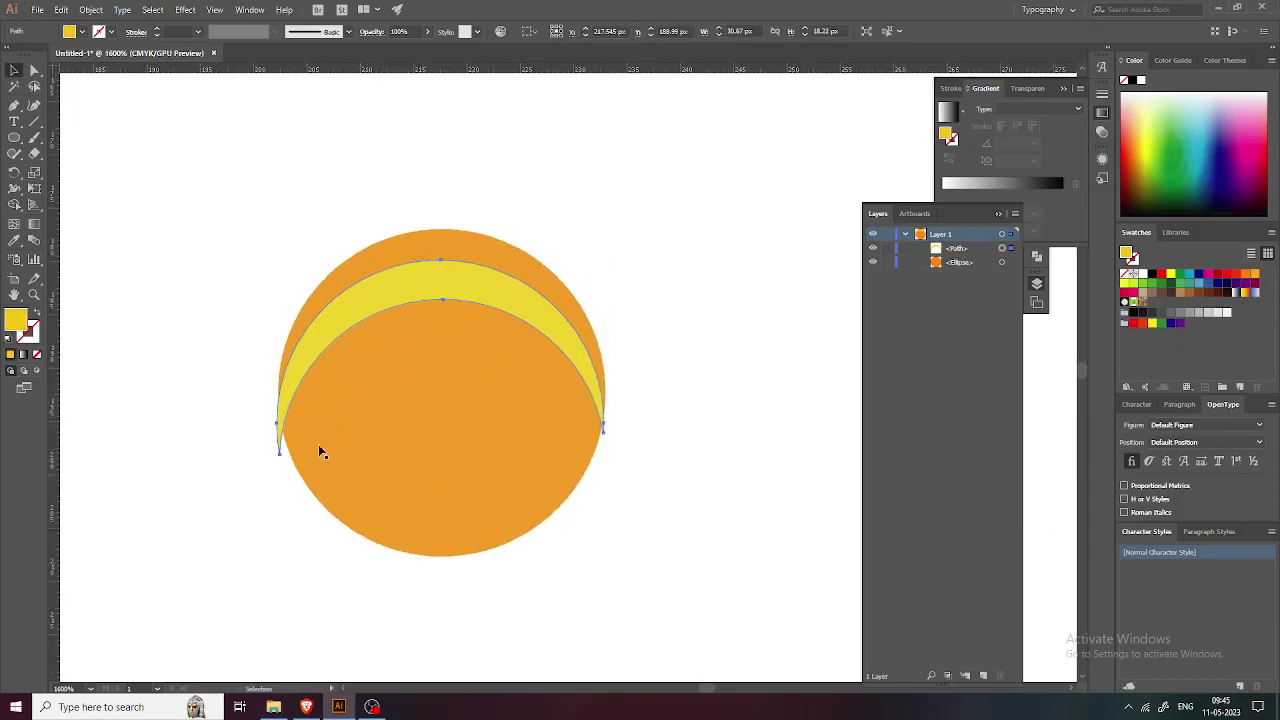
drag(605, 455, 534, 414)
drag(486, 306, 520, 292)
drag(317, 392, 299, 403)
drag(519, 295, 525, 294)
drag(303, 405, 287, 417)
drag(451, 268, 457, 269)
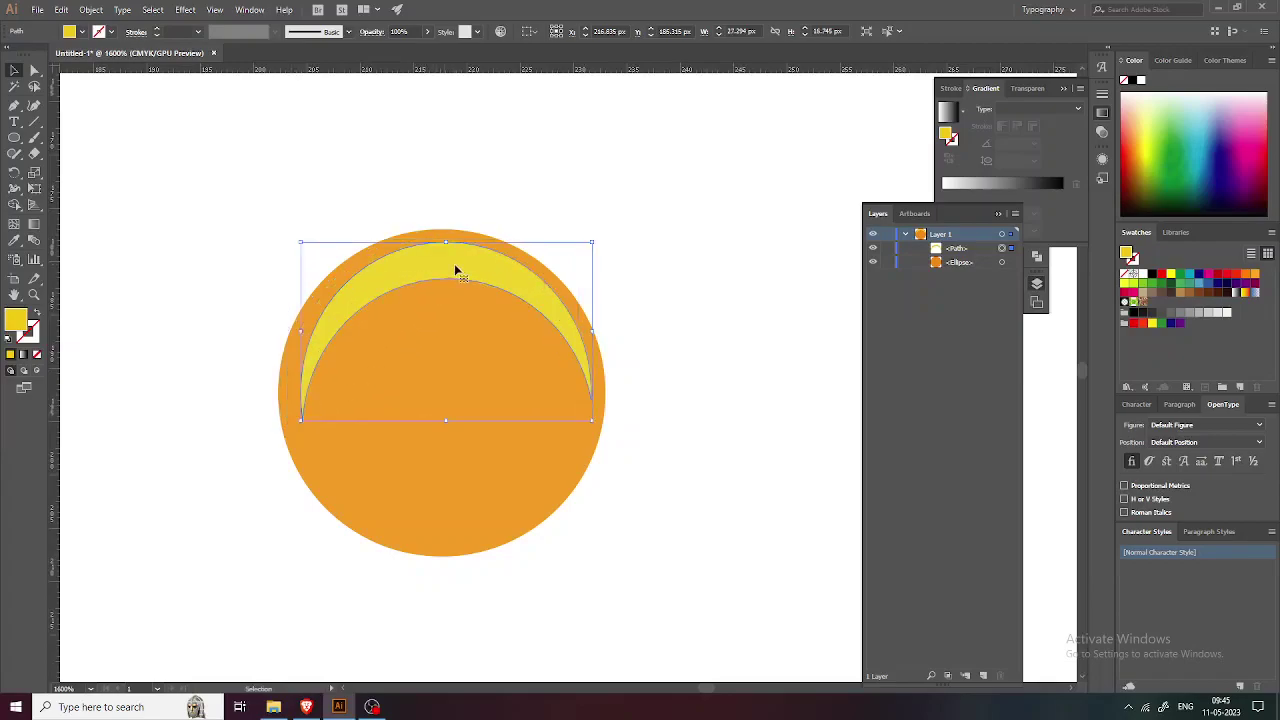
click(721, 257)
Step: Draw a tall yellow ellipse about 17.7 × 66.3 px from above the orange circle down to its centre
scroll(432, 300, down, 4)
drag(418, 334, 345, 390)
scroll(398, 360, up, 1)
click(14, 137)
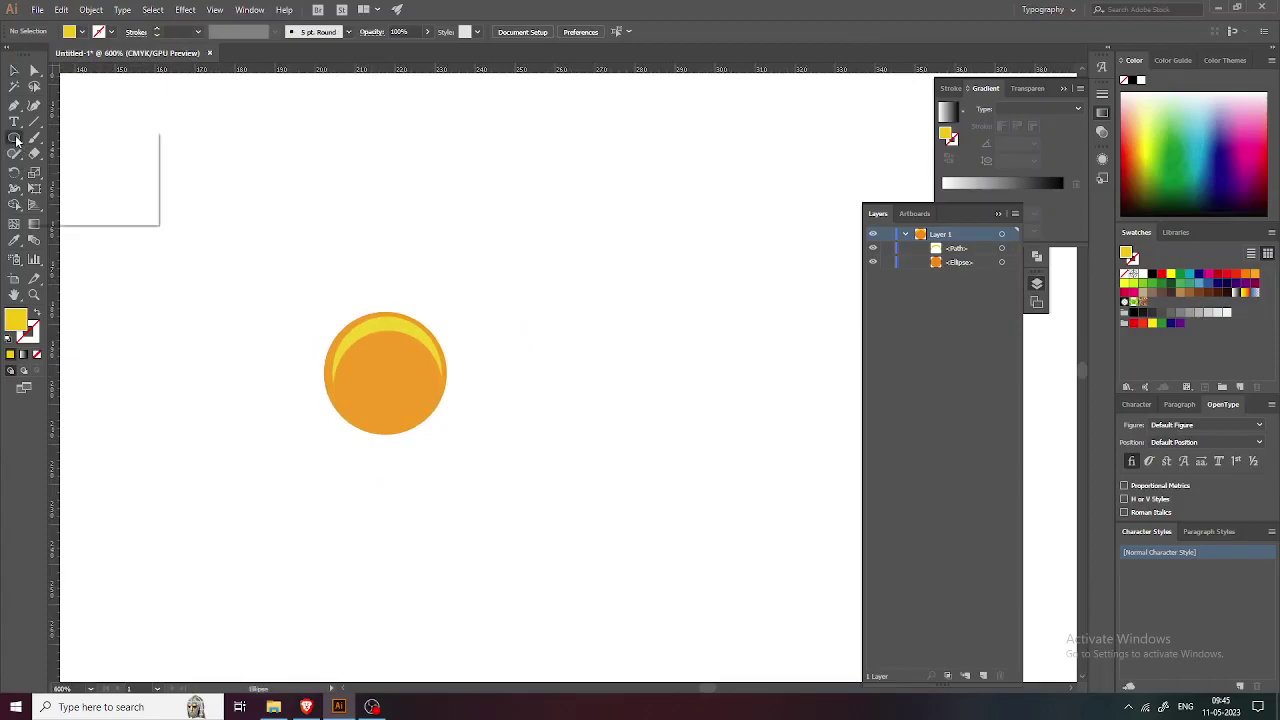
scroll(340, 330, up, 2)
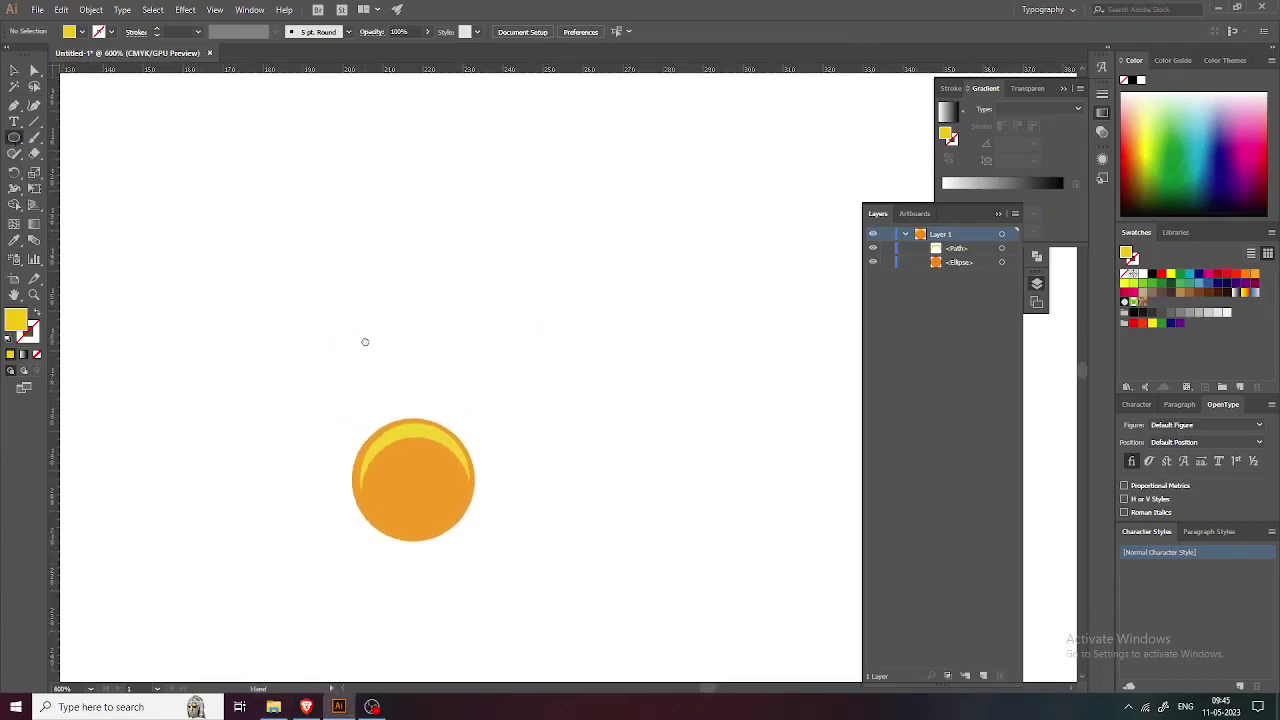
drag(380, 218, 408, 491)
Step: Add a vertical and a horizontal ruler guide crossing at the orange circle's centre
key(v)
click(425, 523)
scroll(413, 513, up, 1)
drag(57, 443, 404, 478)
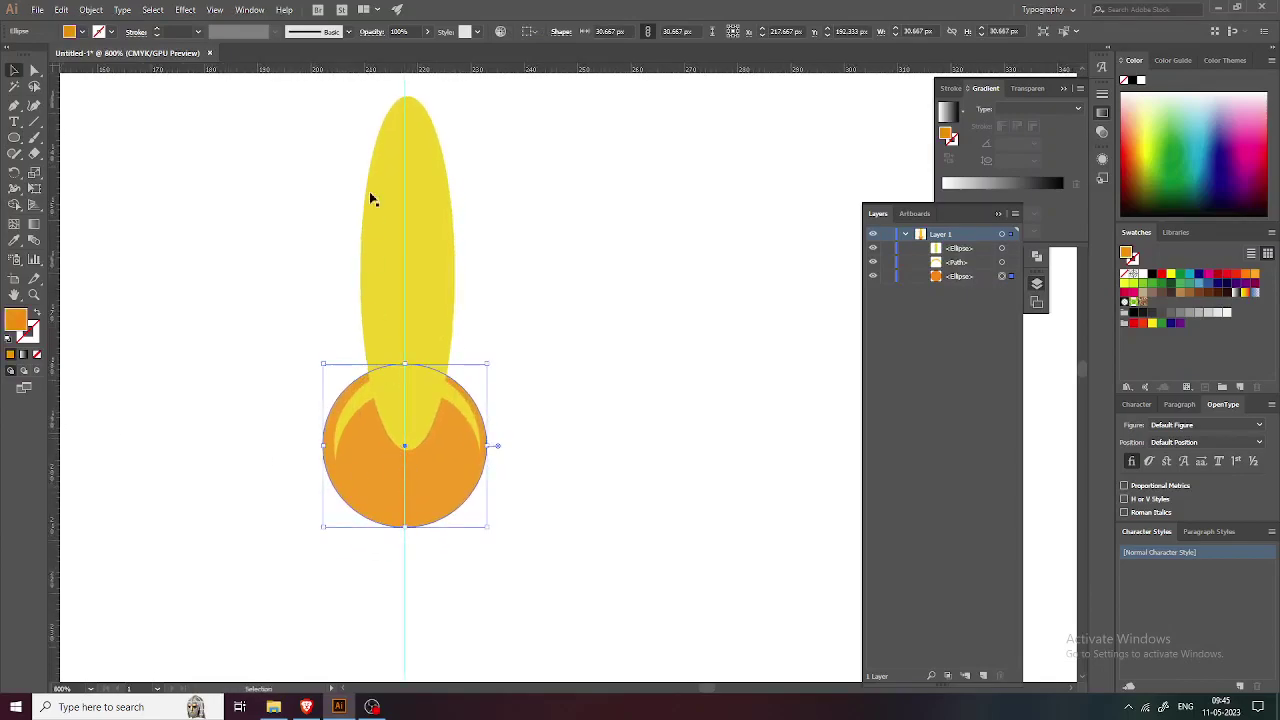
drag(331, 69, 410, 446)
scroll(418, 414, up, 2)
Step: Convert the tall yellow ellipse's top and bottom anchor points to sharp corners
click(423, 309)
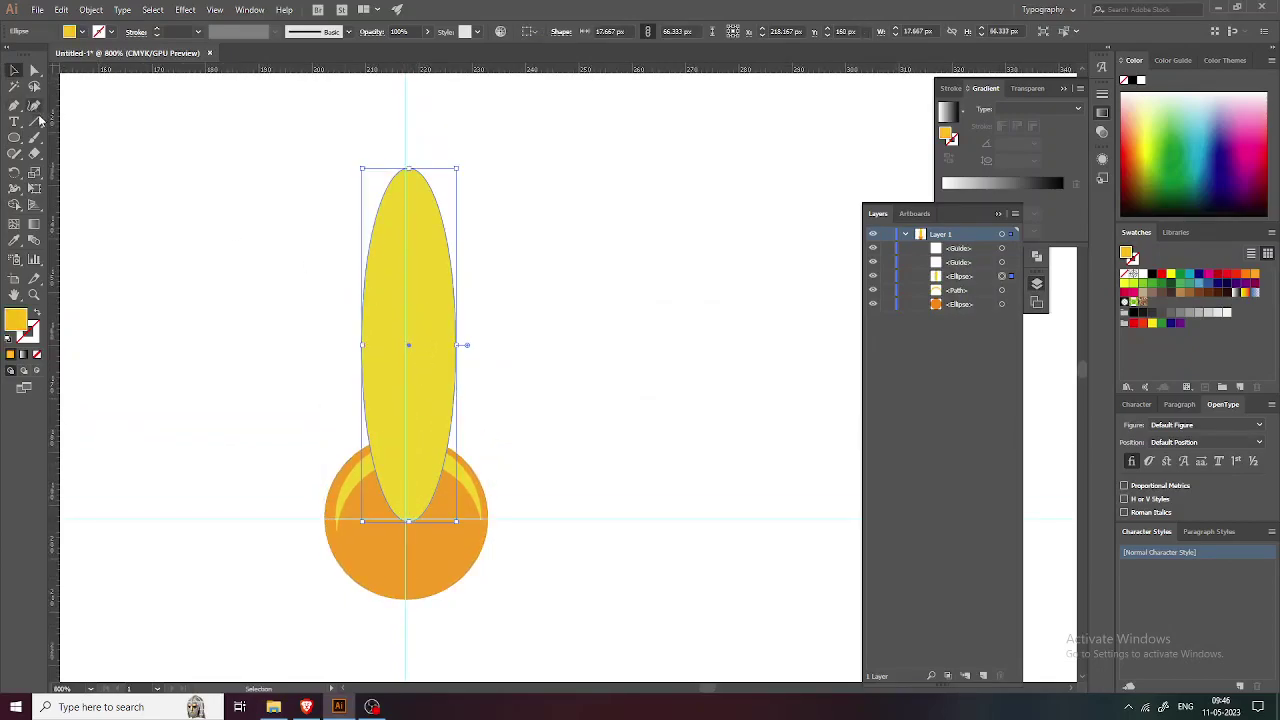
key(a)
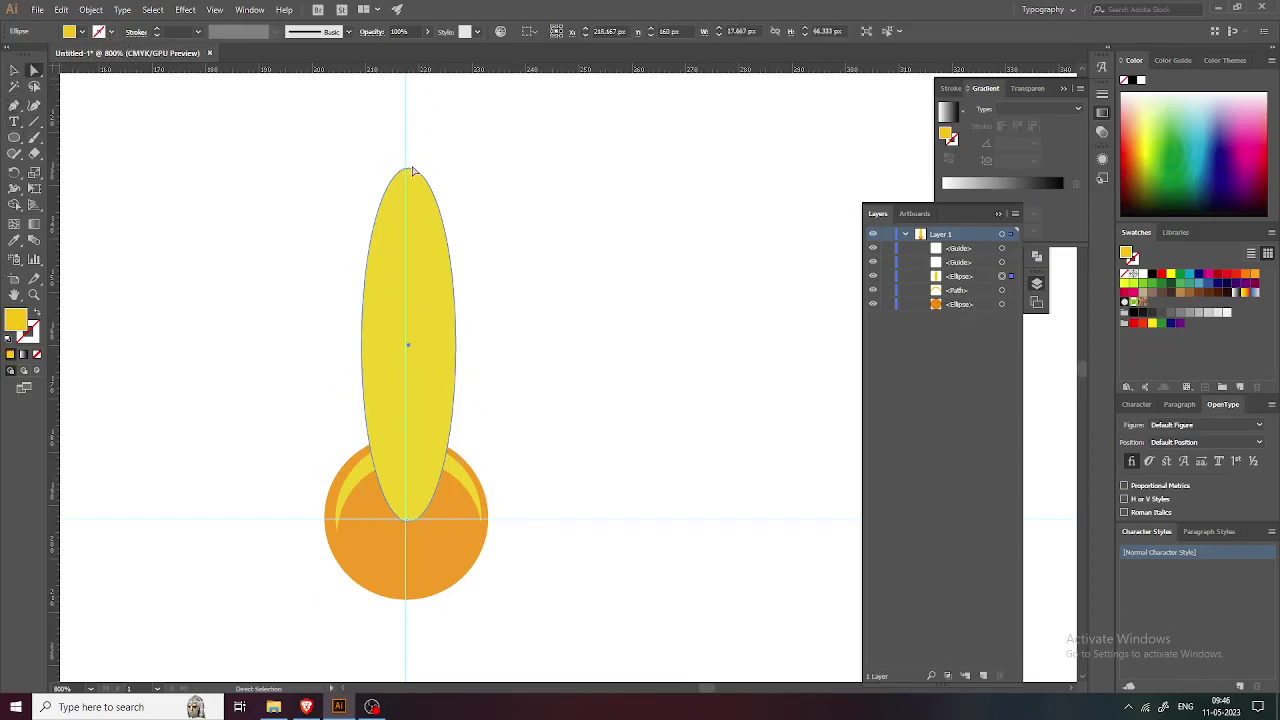
click(409, 171)
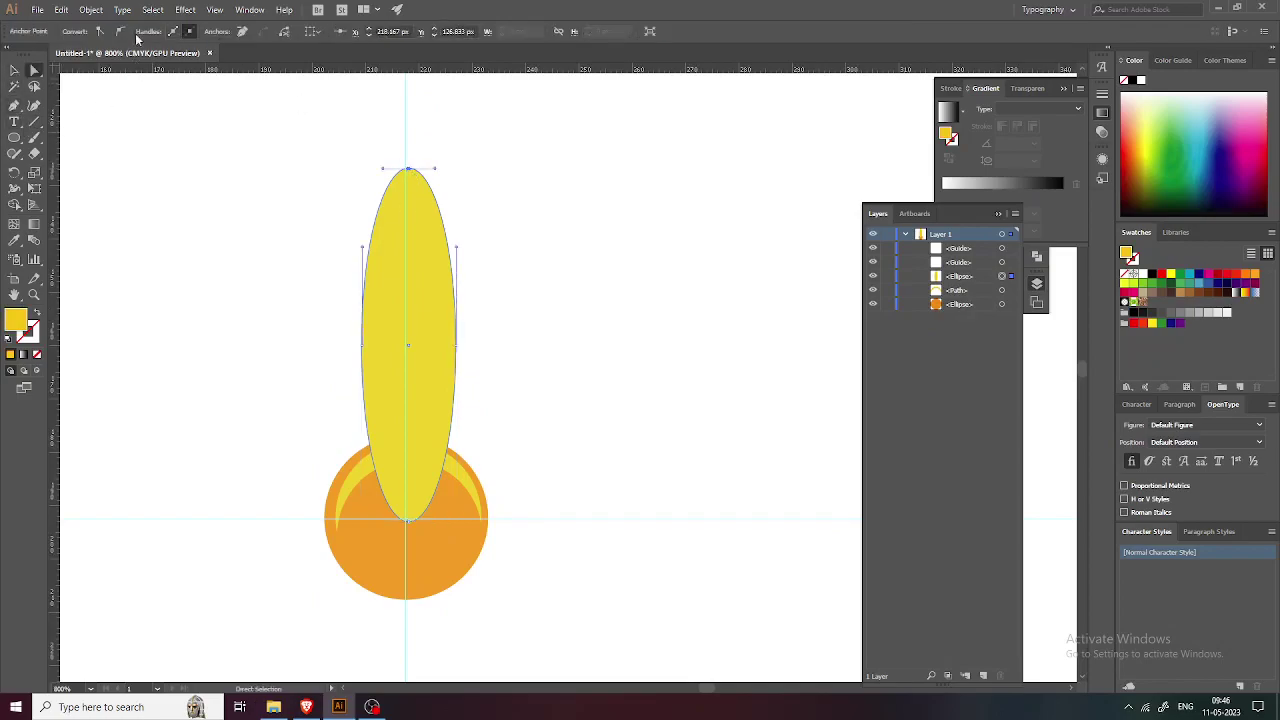
click(101, 32)
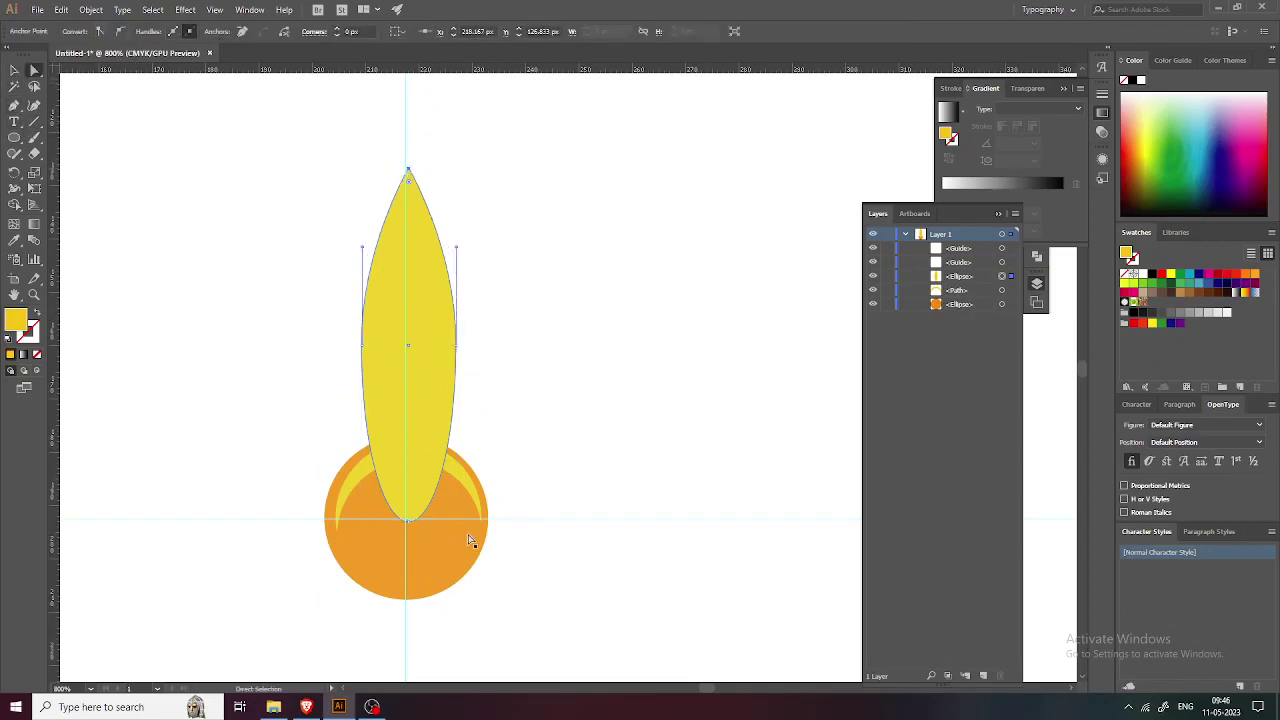
click(409, 522)
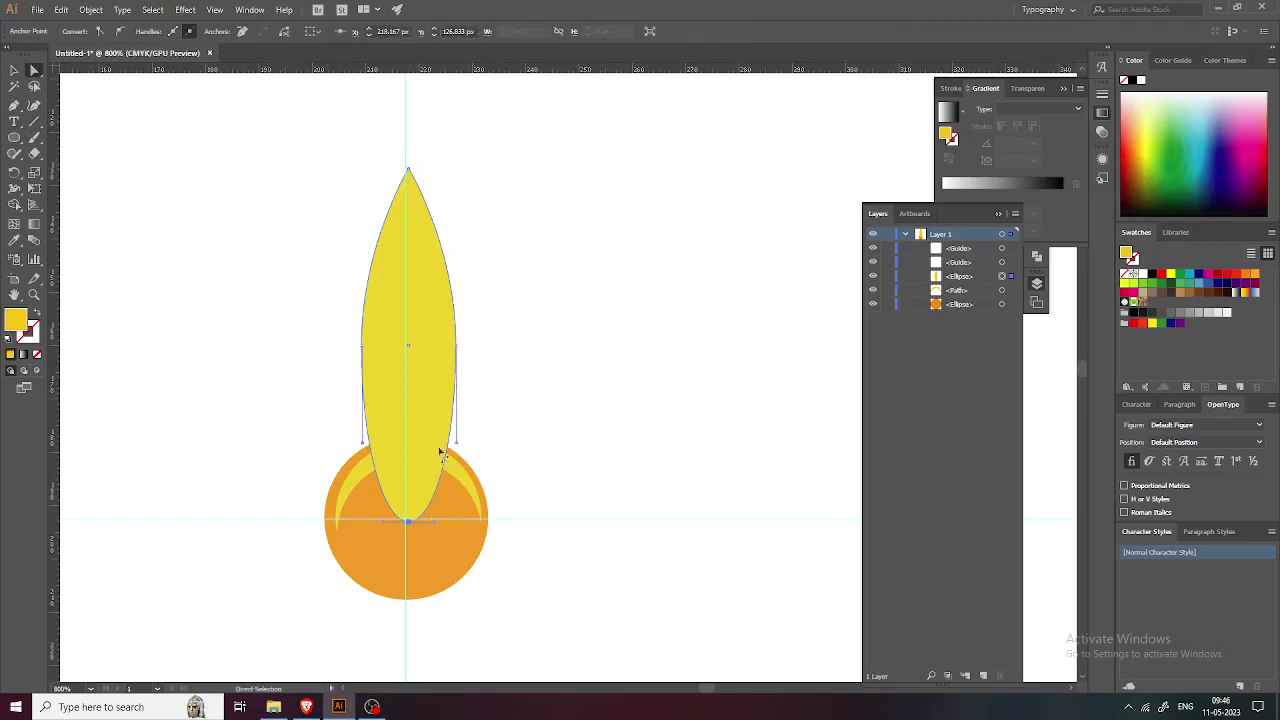
click(103, 32)
Step: Move the petal's two side anchor points upward so its widest part sits nearer the upper tip
drag(286, 309, 515, 370)
drag(456, 299, 457, 290)
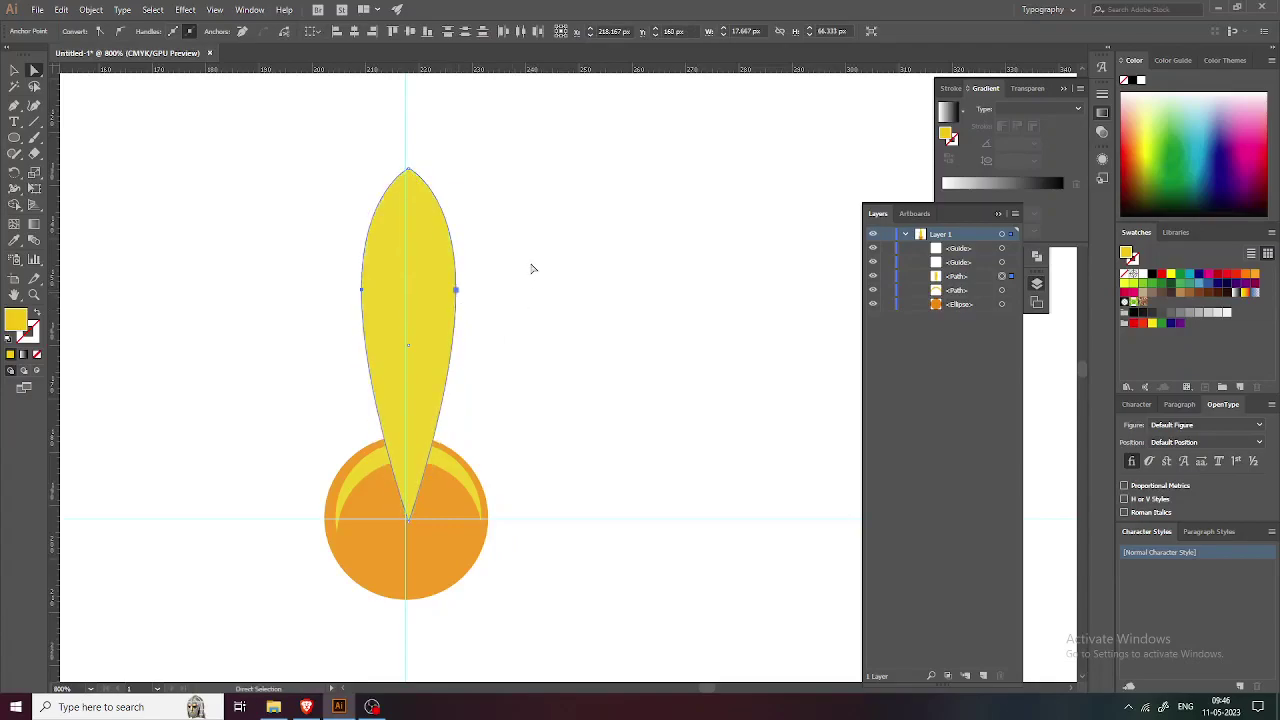
click(531, 271)
Step: Reposition the petal so its lower tip sits on the guide intersection at the circle's centre
key(v)
click(389, 334)
scroll(389, 335, down, 1)
drag(395, 343, 378, 296)
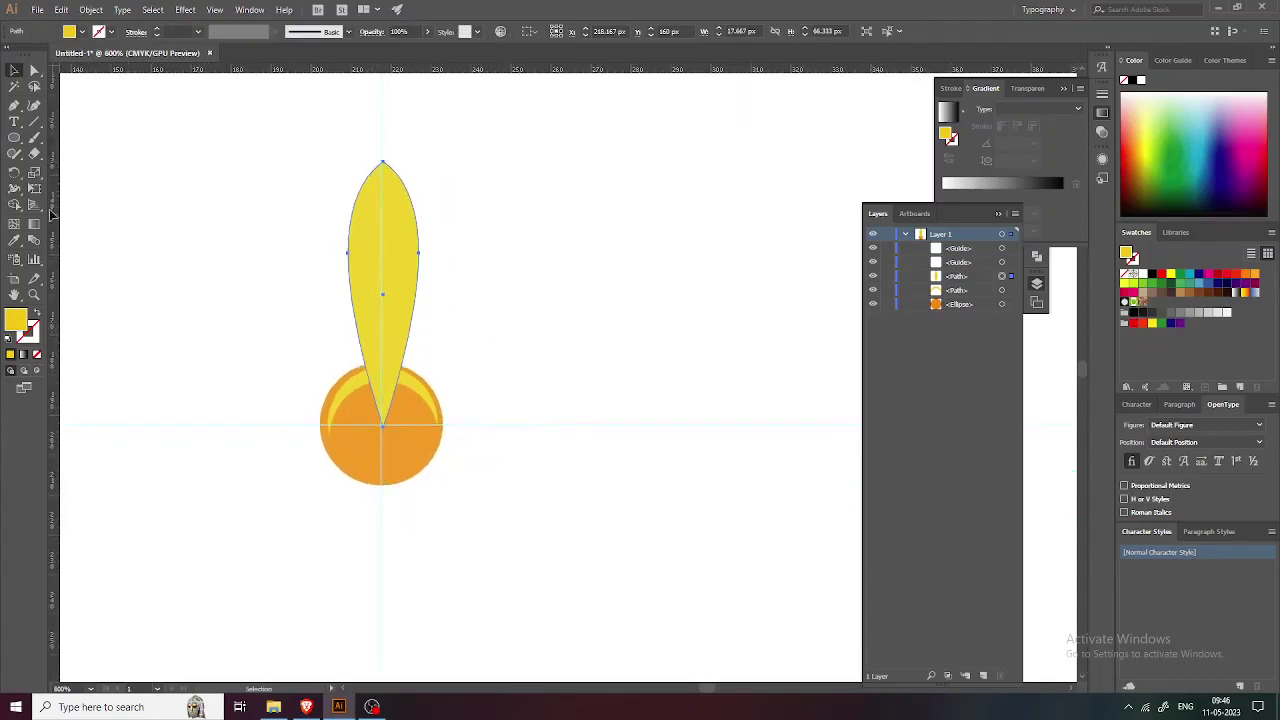
scroll(410, 360, up, 2)
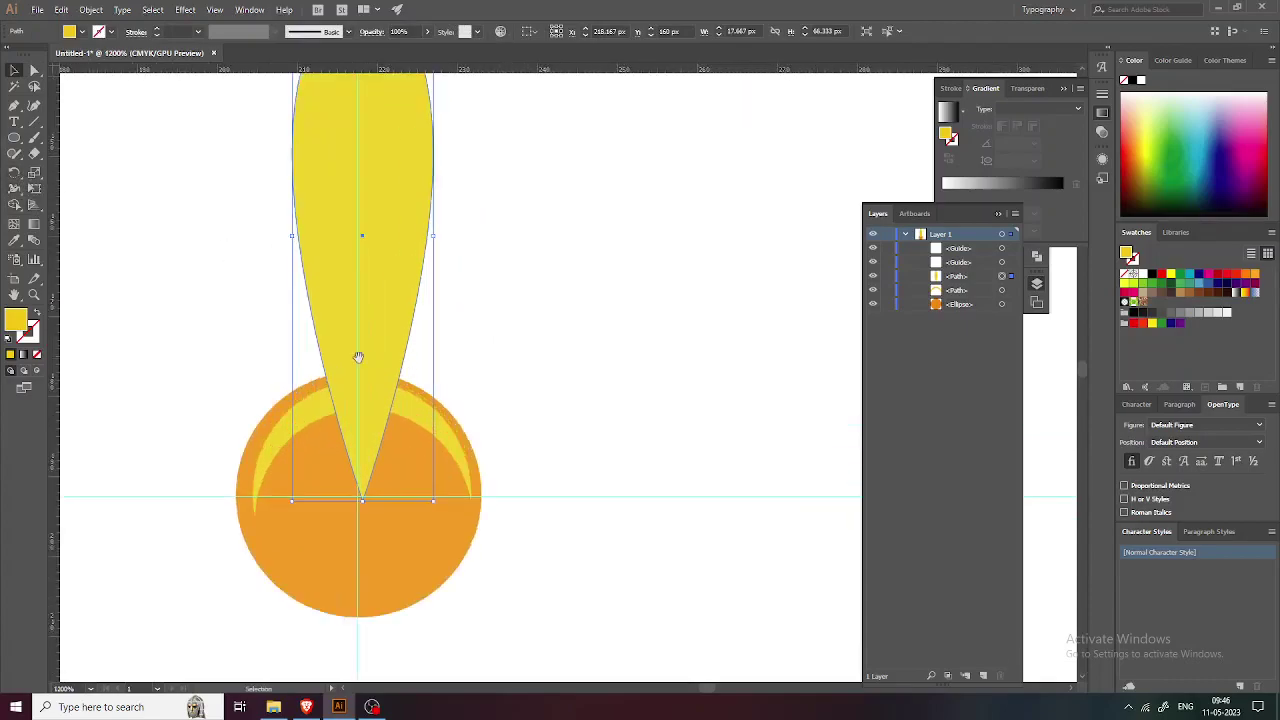
mouse_move(404, 340)
mouse_down()
mouse_move(409, 323)
mouse_move(389, 323)
mouse_up()
Step: Open the Rotate options for the petal with the pivot at its lower tip on the guide intersection
scroll(346, 320, down, 2)
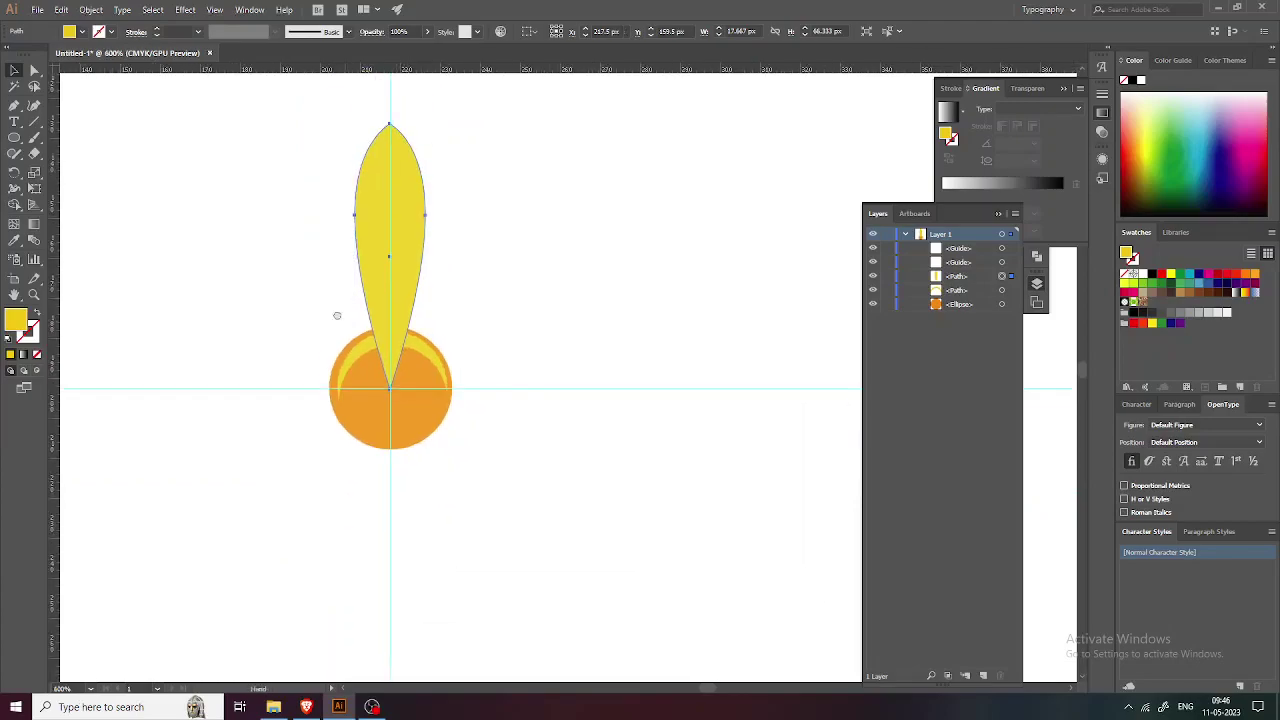
click(18, 174)
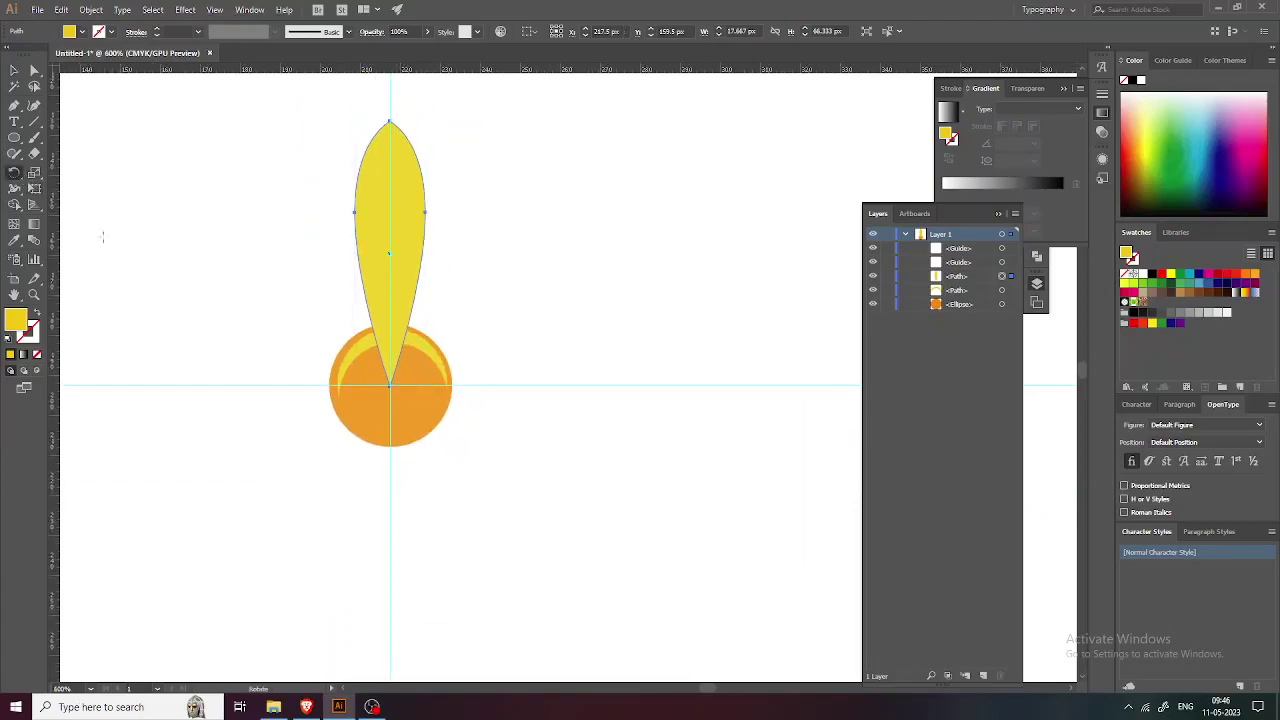
alt+click(390, 387)
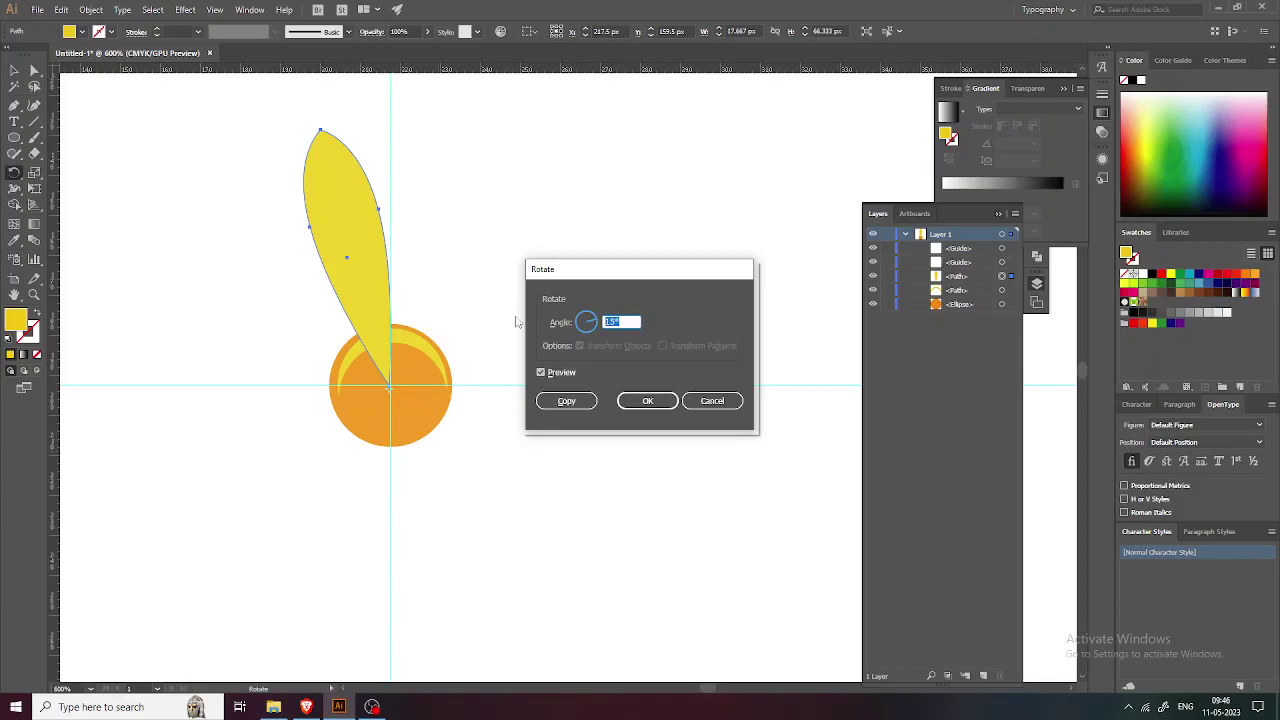
Step: Open Calculator, divide 360 by 5 to find the petal spacing angle, and close it again
key(super+r)
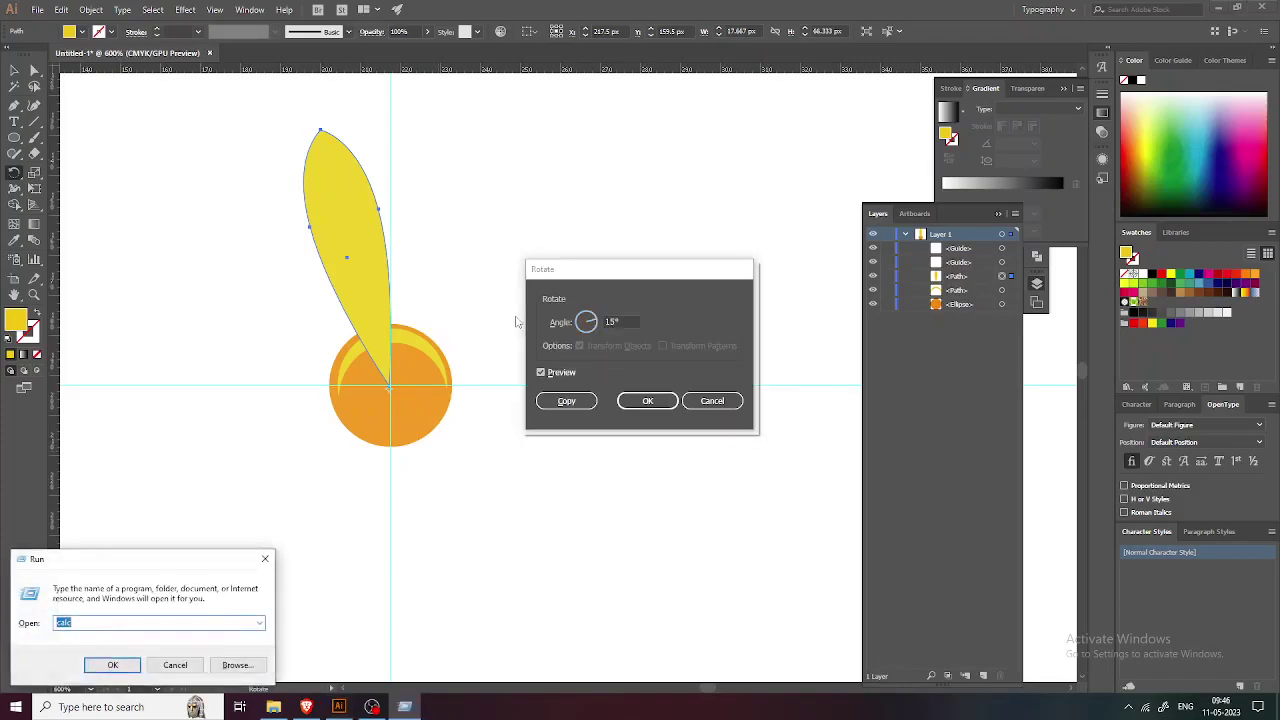
key(Return)
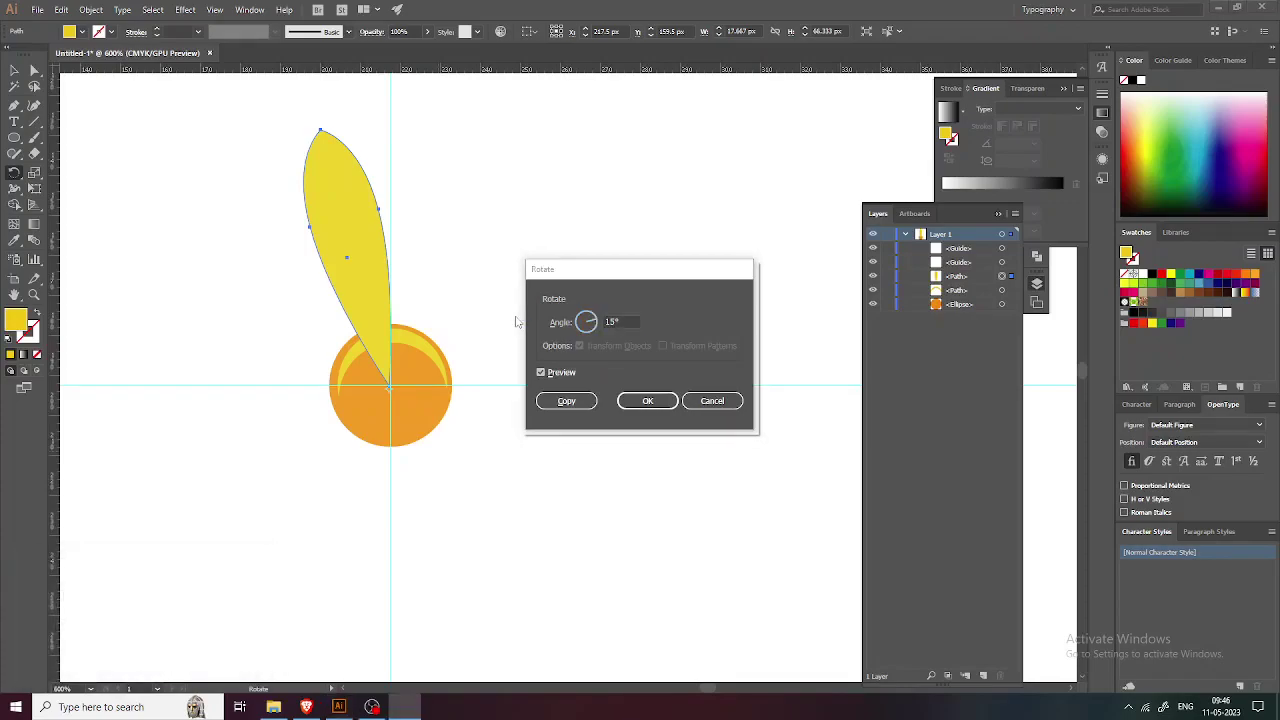
text(360 − )
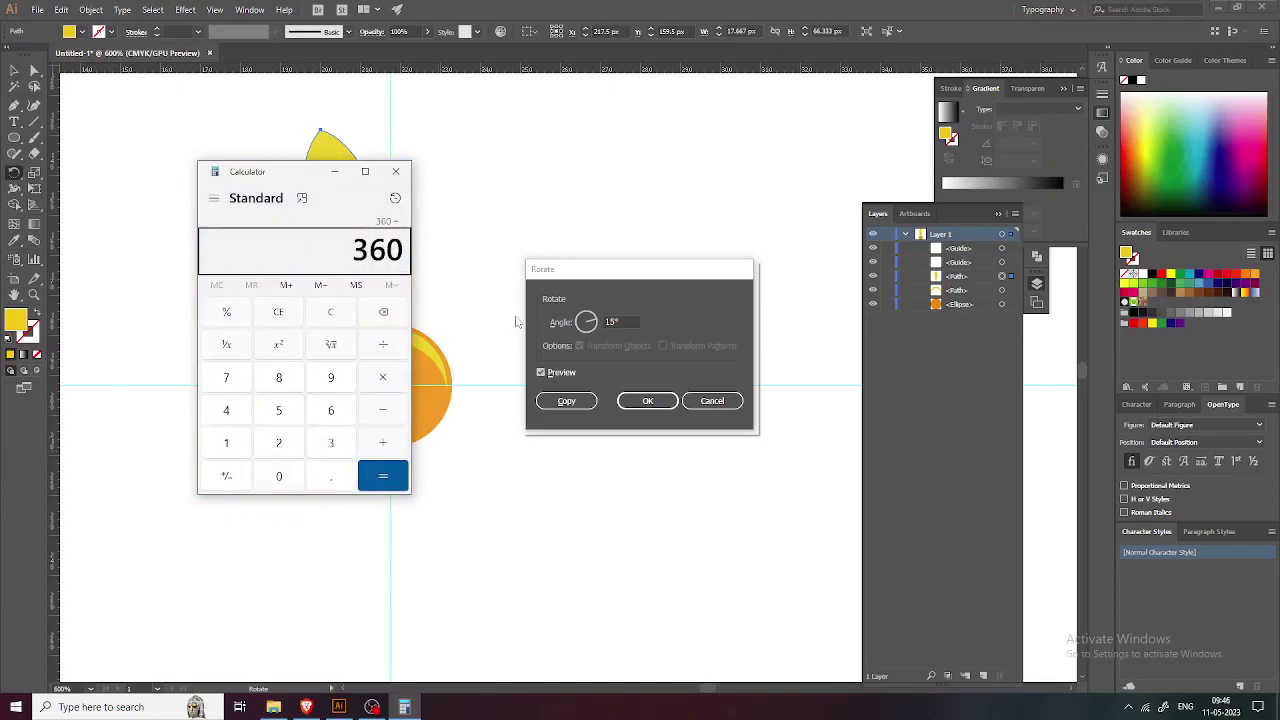
text(5)
key(Return)
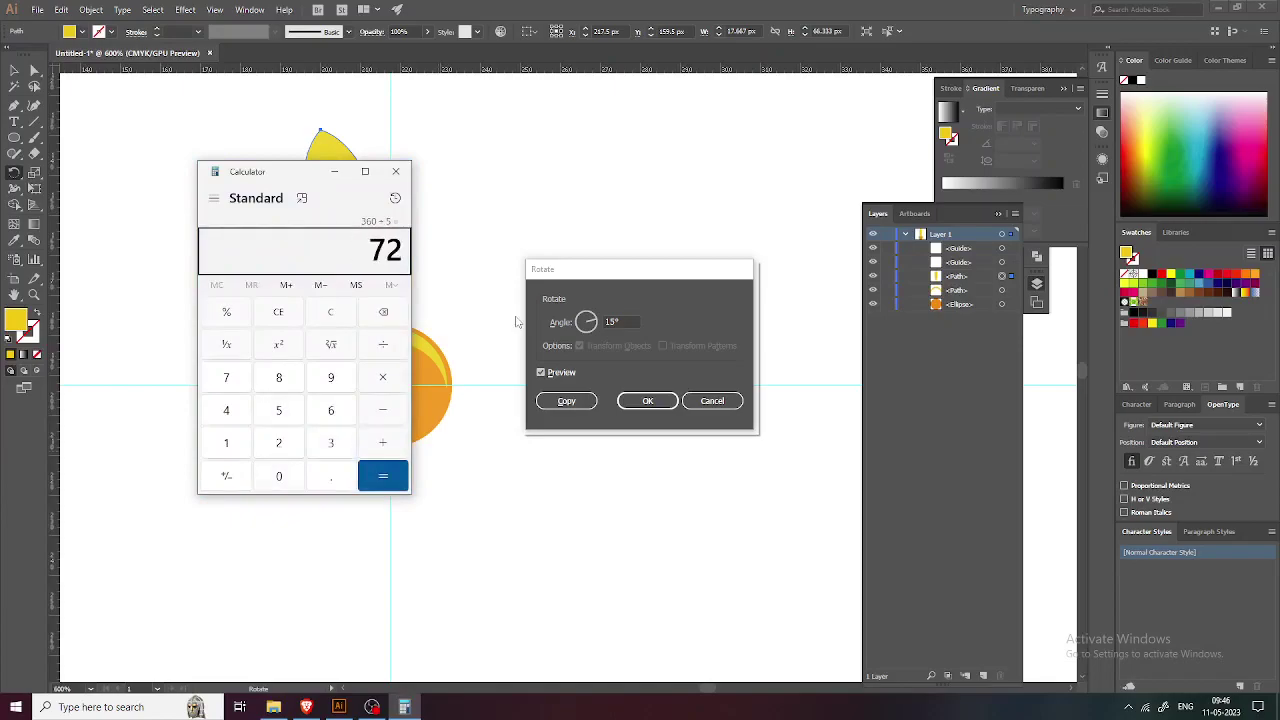
click(395, 171)
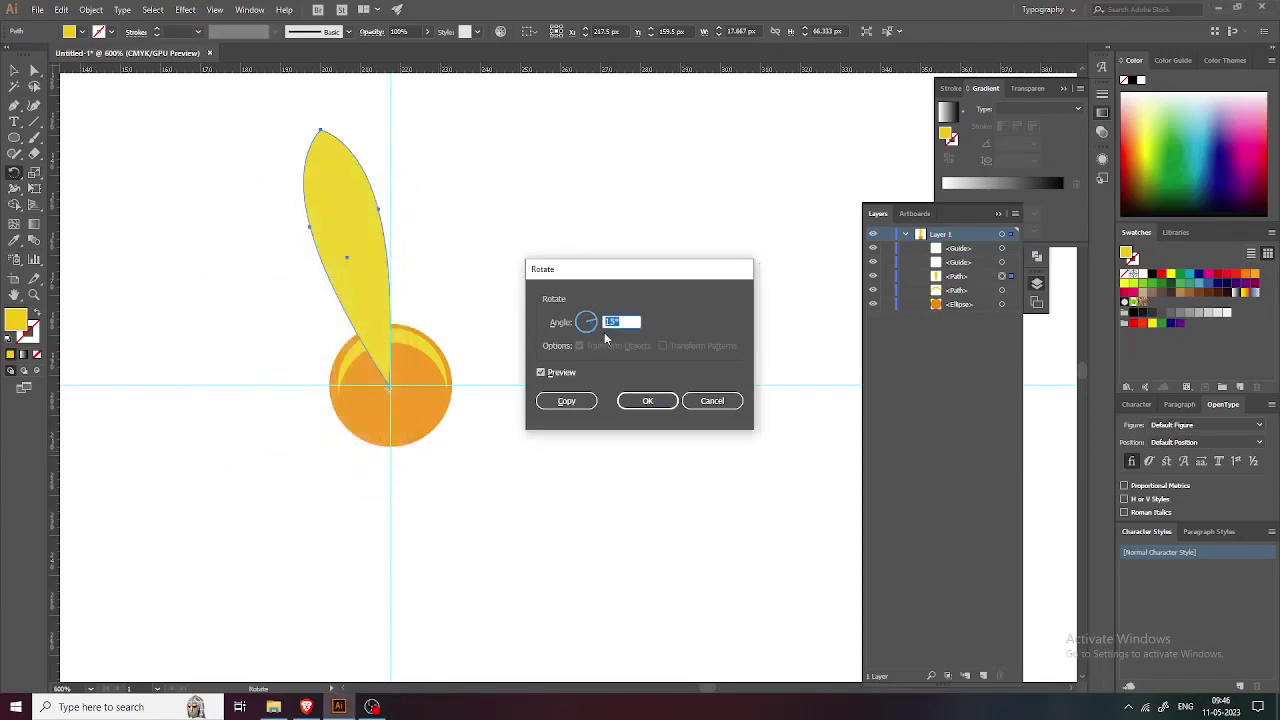
Step: Create a copy of the petal rotated 72° and repeat the transformation three times to complete five petals
click(566, 400)
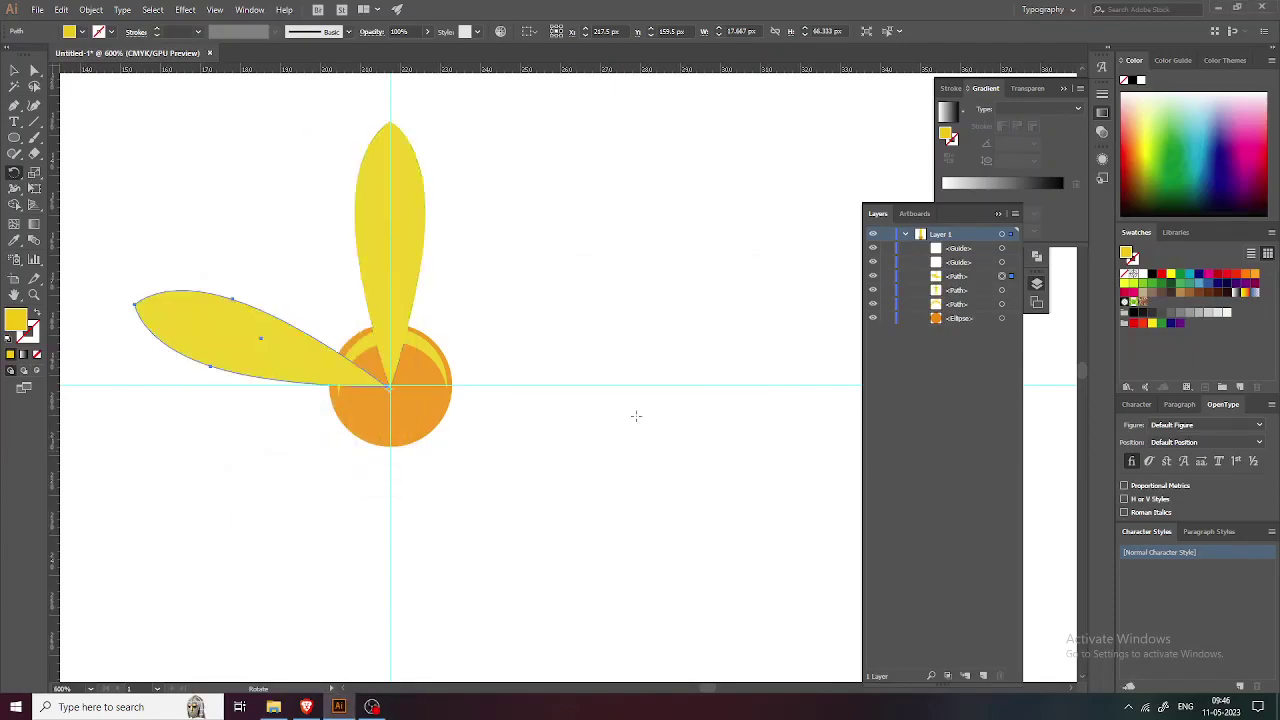
key(ctrl+d)
key(ctrl+d)
key(ctrl+d)
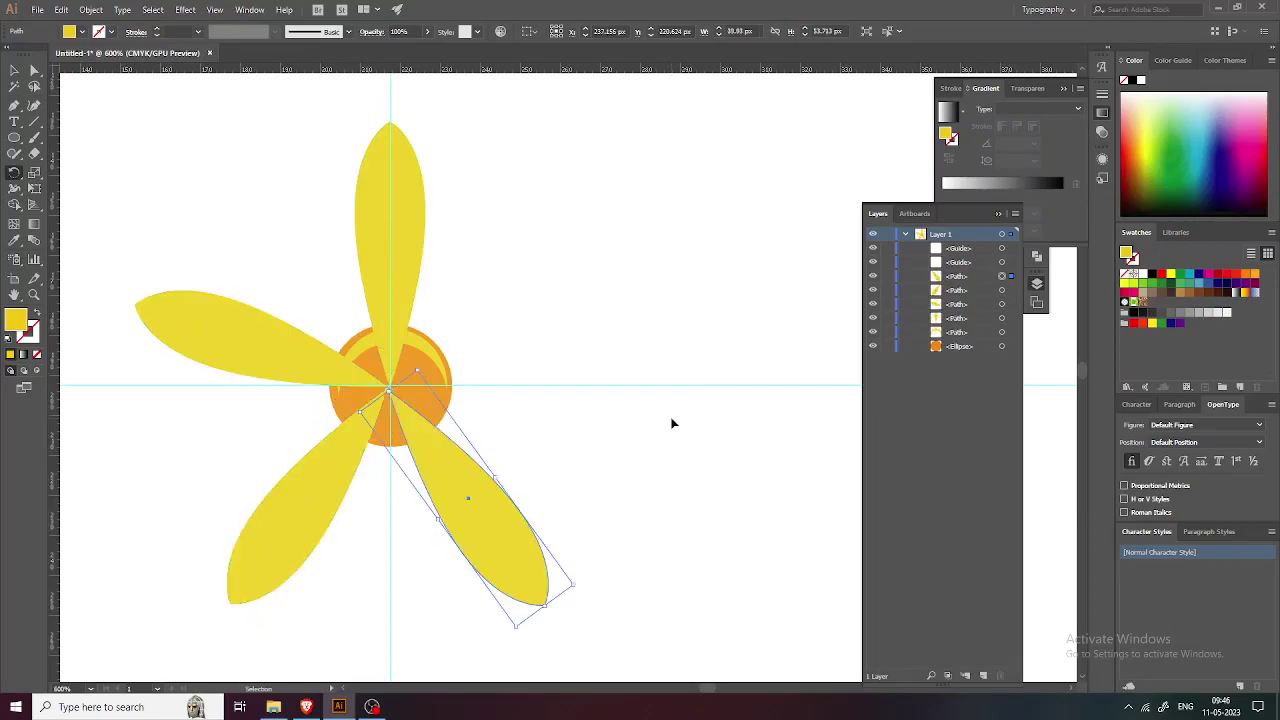
Step: Select all five petals and send them to the back, behind the orange circle and crescent
click(14, 70)
click(257, 171)
drag(228, 204, 358, 260)
drag(146, 248, 219, 376)
drag(237, 445, 301, 523)
shift+click(509, 506)
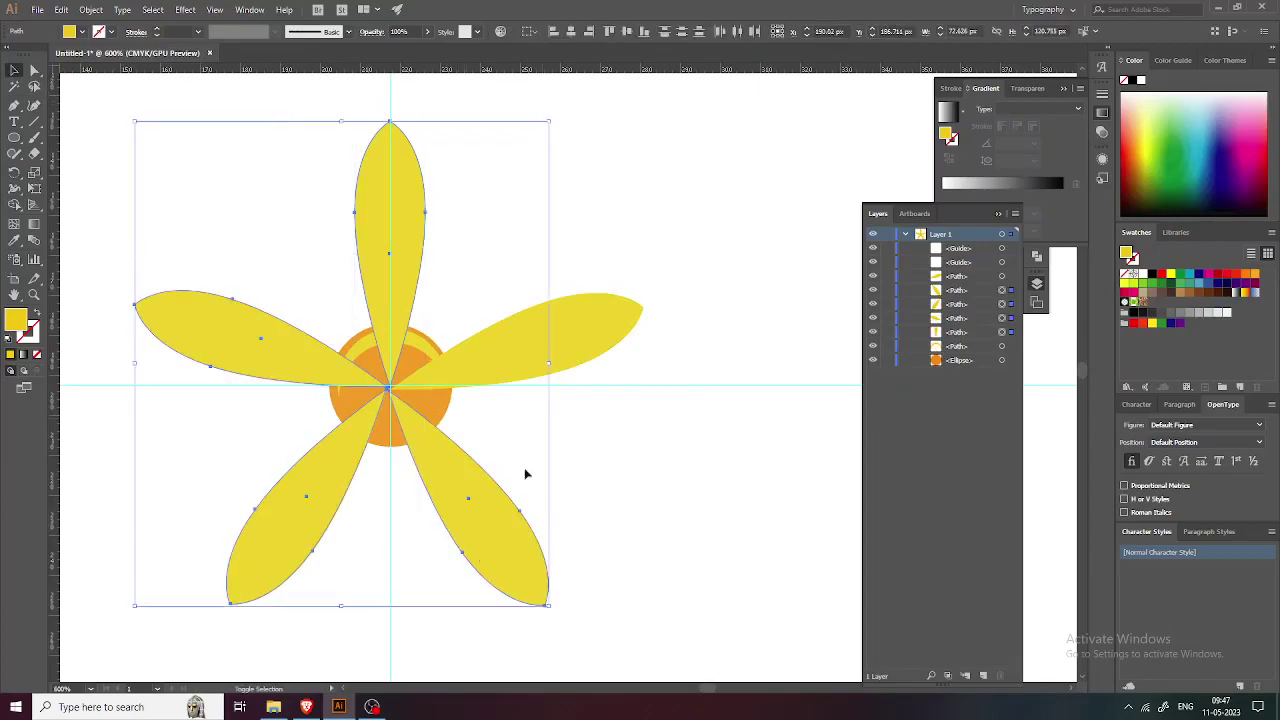
shift+click(587, 315)
key(ctrl)
key(ctrl+shift+bracketleft)
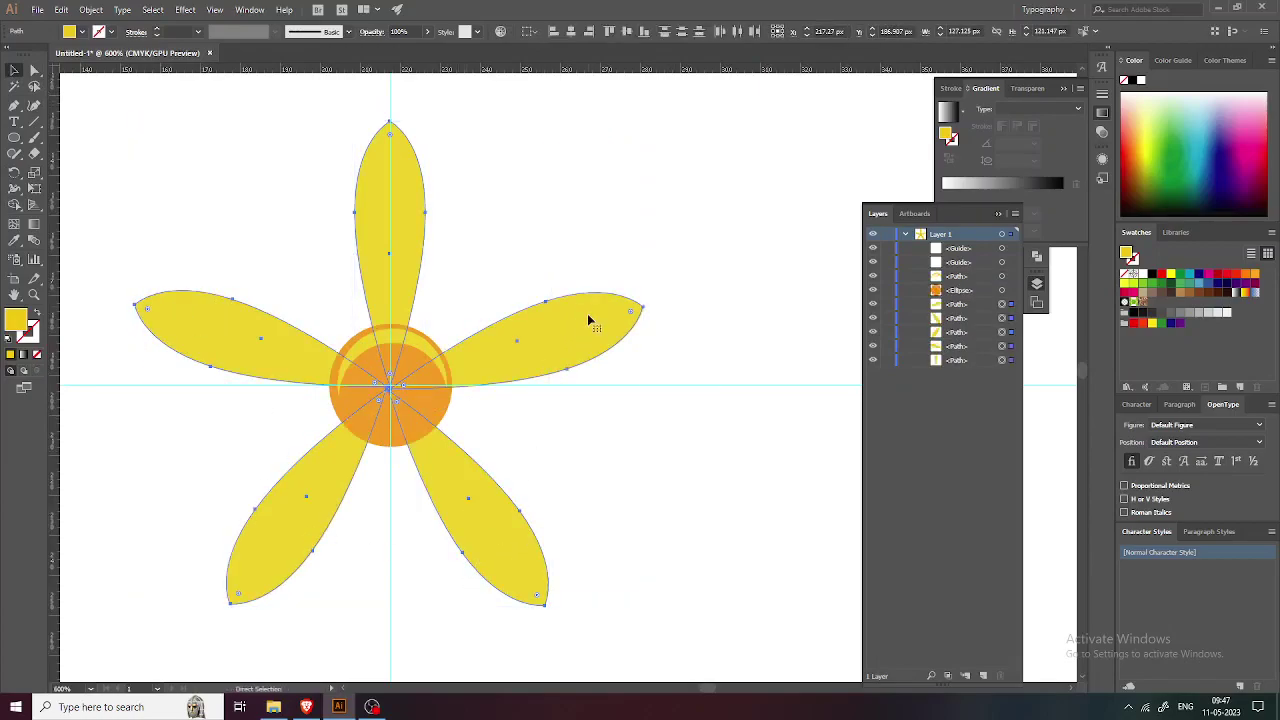
Step: Select the five yellow petals together, leaving out the orange centre, and group them
key(ctrl+minus)
key(ctrl+minus)
key(ctrl+minus)
key(ctrl+minus)
key(ctrl+minus)
key(ctrl+minus)
scroll(367, 351, up, 4)
click(365, 358)
drag(357, 421, 290, 592)
click(469, 240)
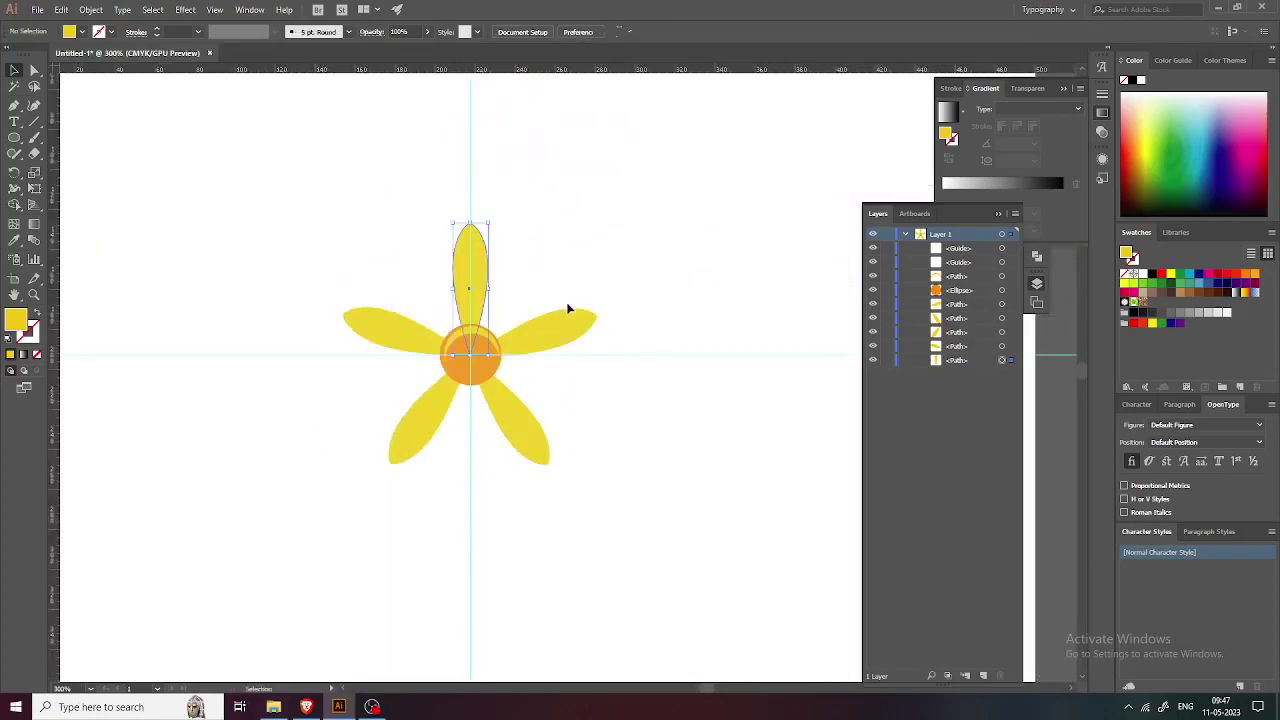
shift+click(563, 335)
shift+click(371, 340)
shift+click(420, 423)
shift+click(508, 429)
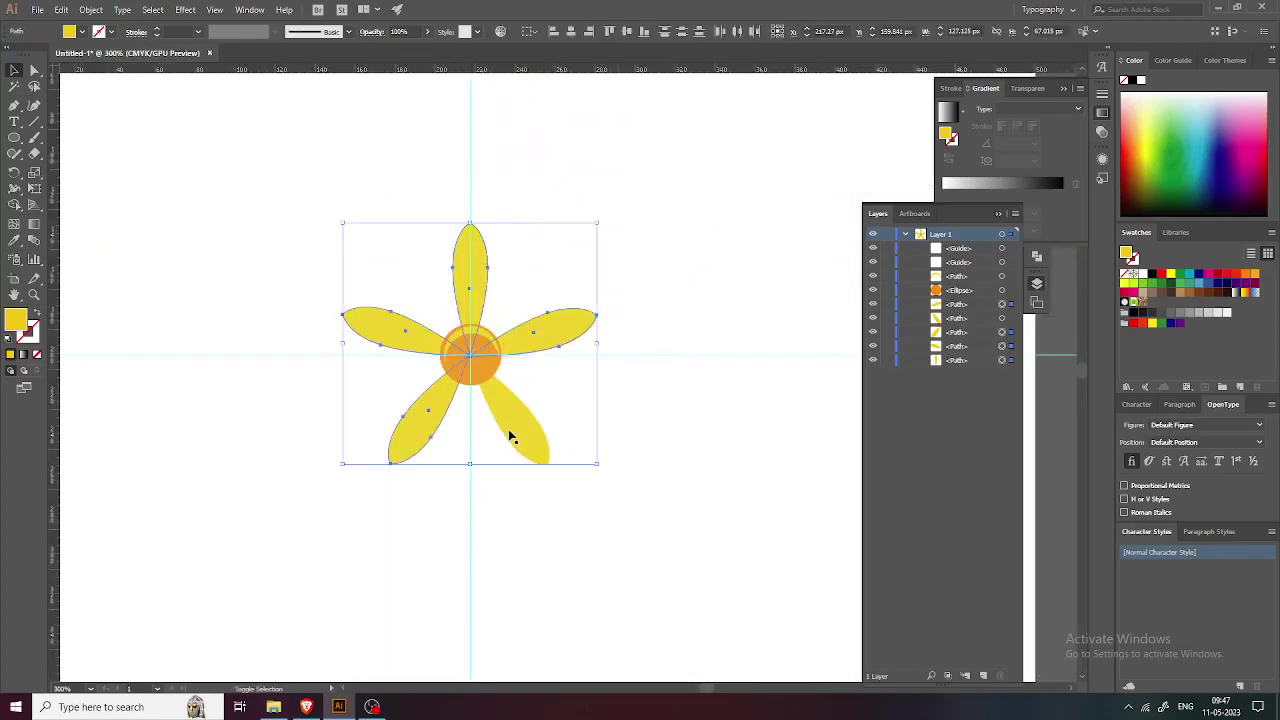
key(ctrl+g)
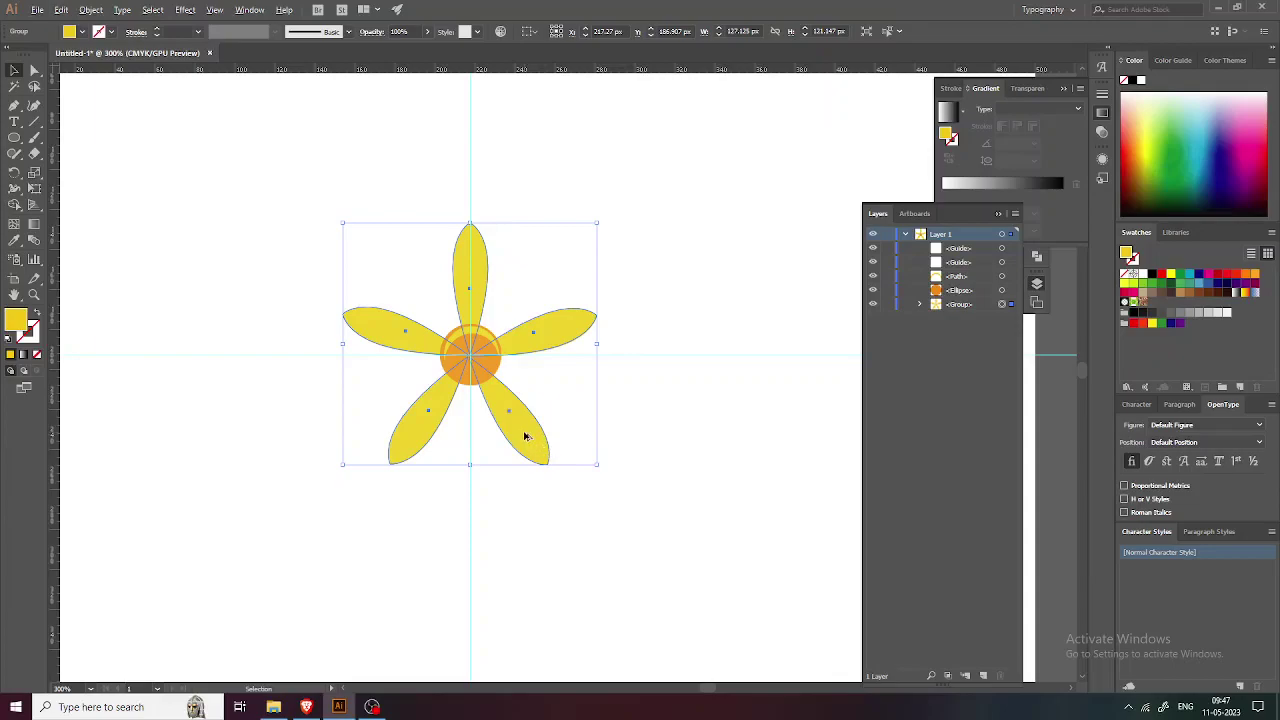
Step: Duplicate the petal group and rotate the copy so its petals fall between the original five
key(a)
click(470, 356)
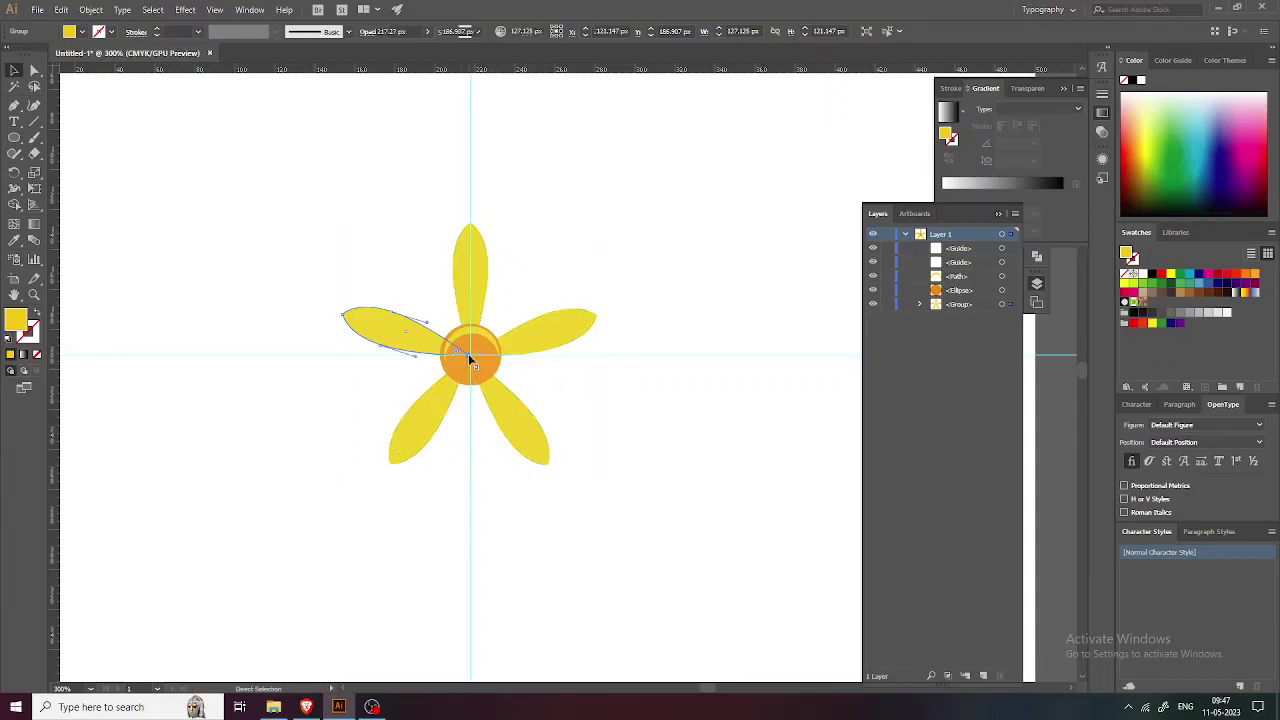
click(569, 453)
key(v)
click(529, 449)
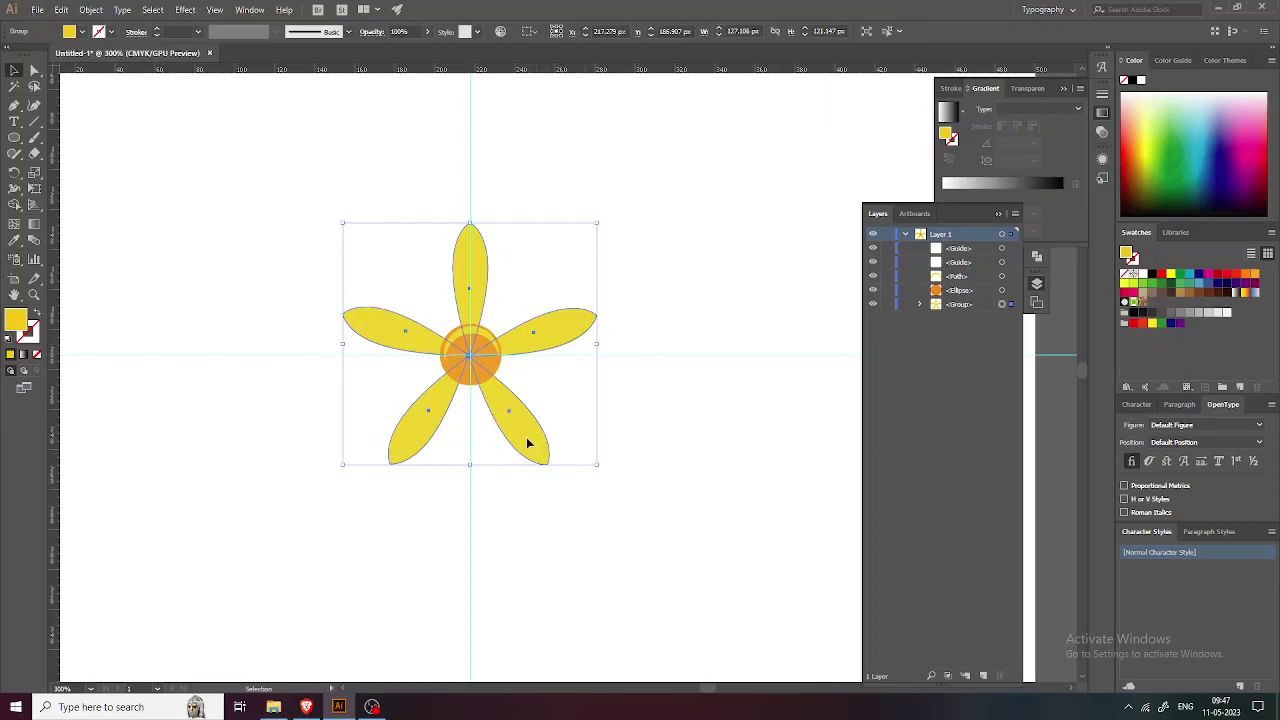
drag(529, 443, 529, 447)
drag(604, 474, 620, 372)
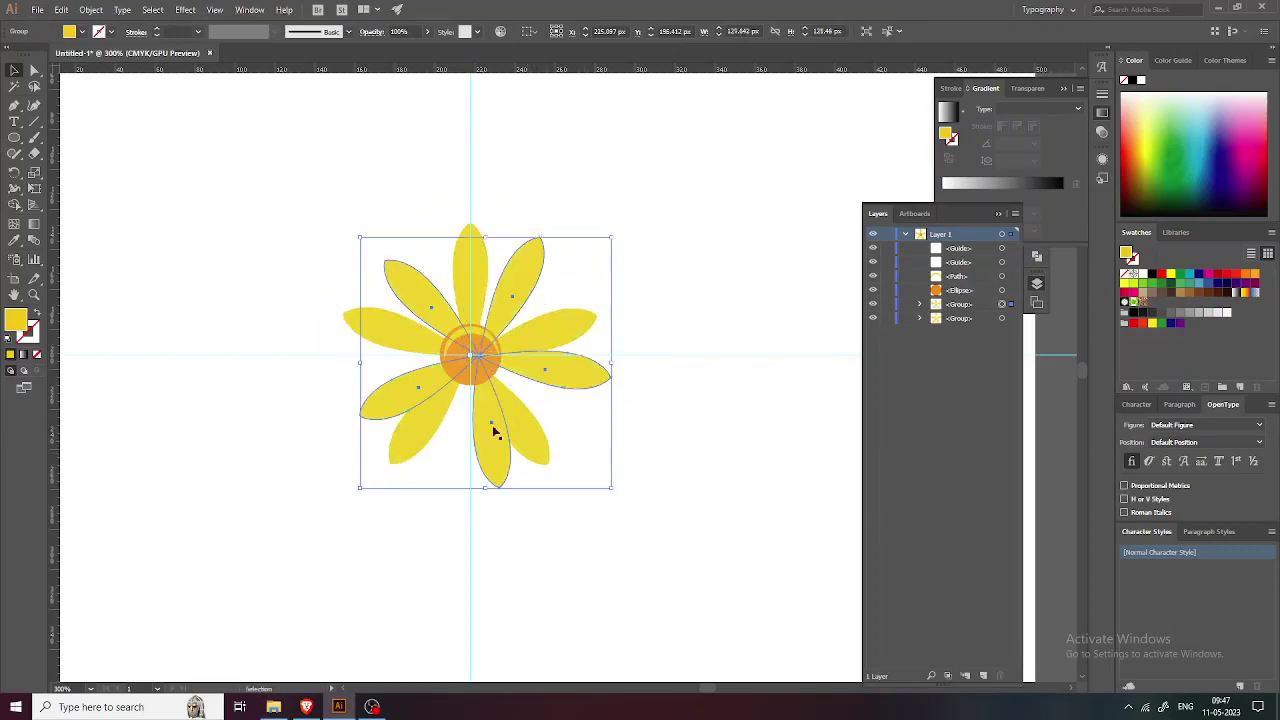
Step: Move the duplicated petal group onto the guide intersection and fine-tune its rotation to space all petals evenly
scroll(487, 359, up, 5)
drag(398, 320, 364, 292)
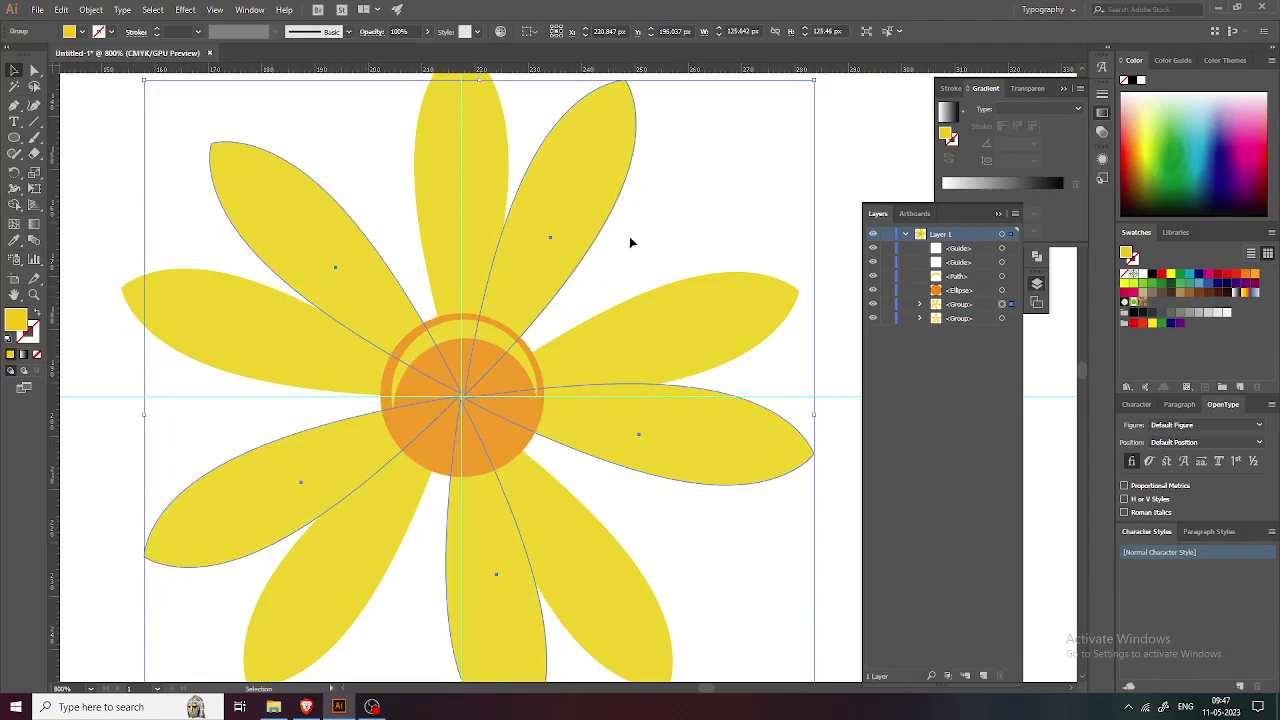
scroll(586, 282, down, 2)
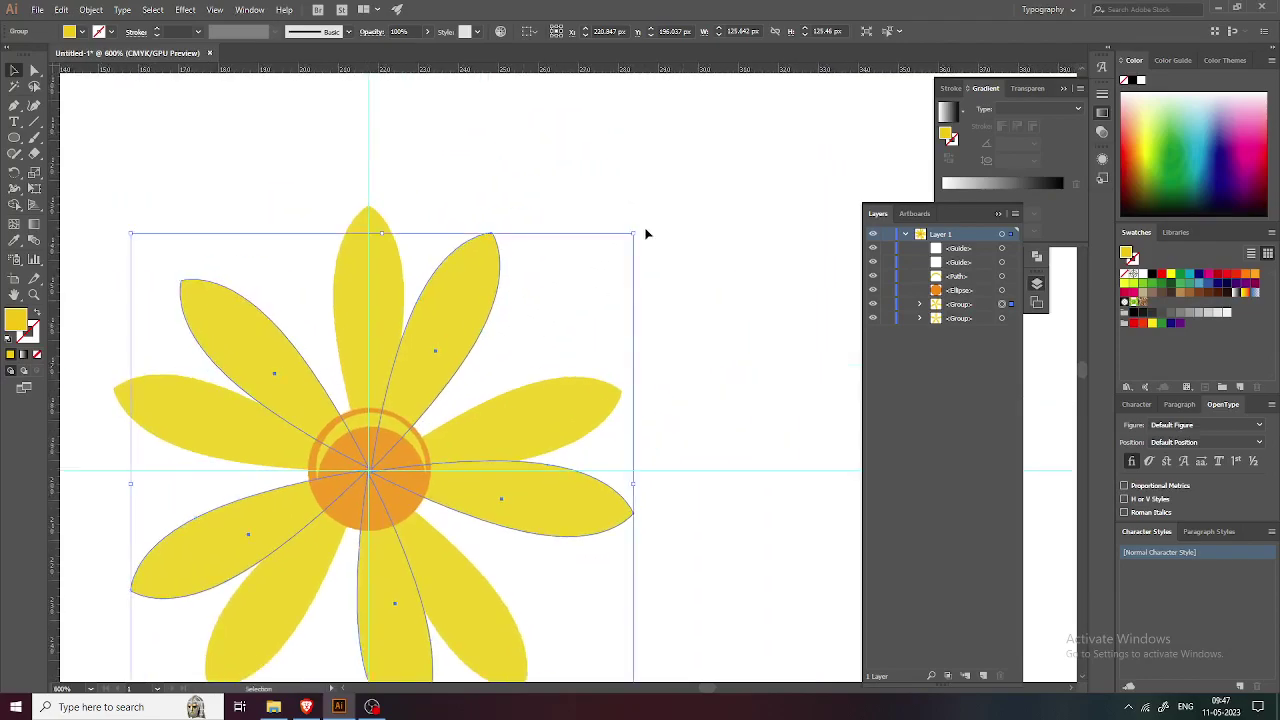
mouse_move(640, 232)
mouse_down()
mouse_move(659, 261)
mouse_move(642, 255)
mouse_up()
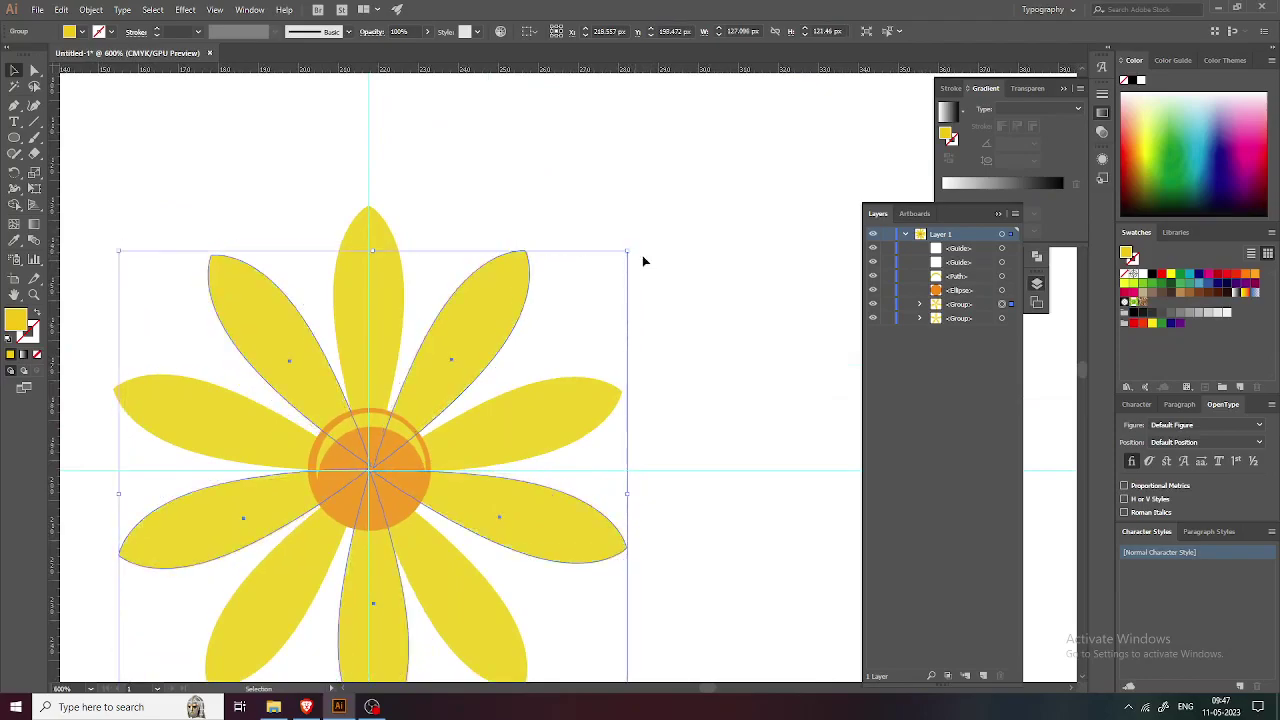
scroll(524, 336, down, 2)
scroll(524, 340, down, 1)
click(399, 559)
scroll(420, 532, down, 2)
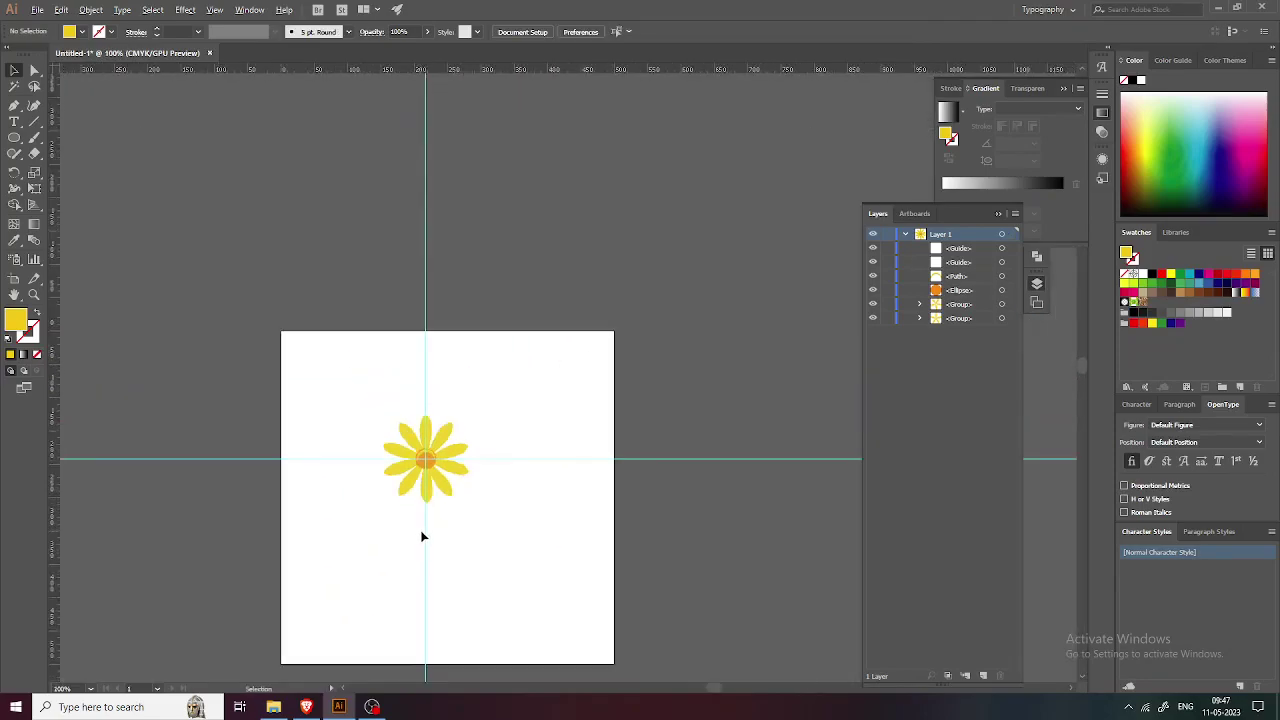
scroll(423, 531, up, 3)
scroll(431, 446, down, 2)
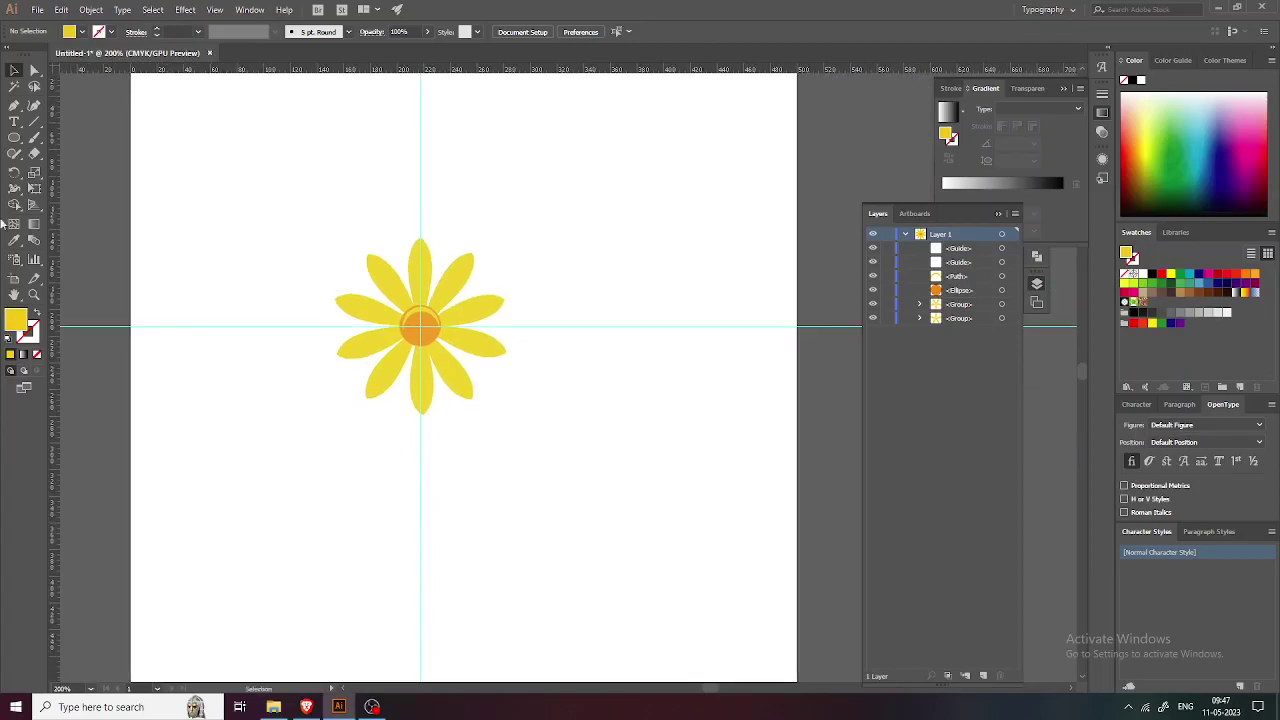
Step: Draw an S-curved stem path with the Pen tool from the orange centre down below the flower
click(14, 105)
click(421, 337)
drag(388, 480, 430, 528)
drag(420, 577, 393, 591)
Step: Swap the stem path's fill and stroke so it has a yellow stroke and no fill
key(v)
key(a)
click(443, 532)
click(390, 478)
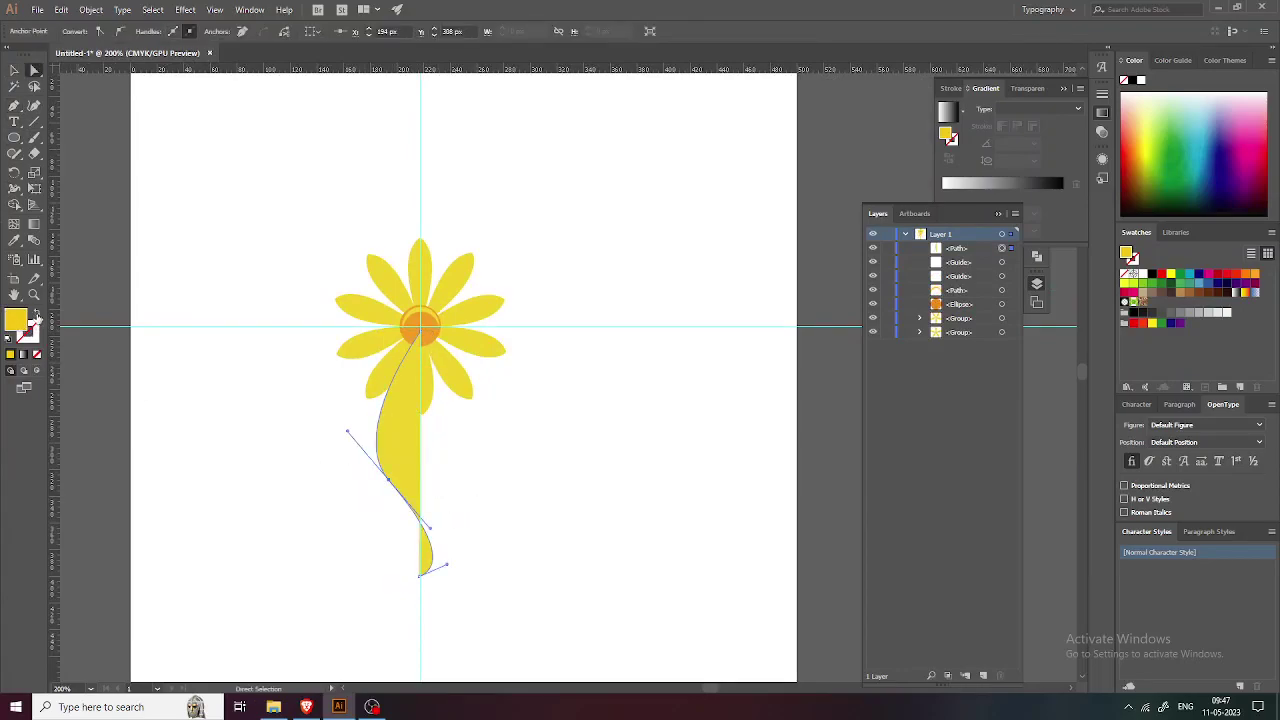
click(36, 313)
key(ctrl+equal)
key(ctrl+equal)
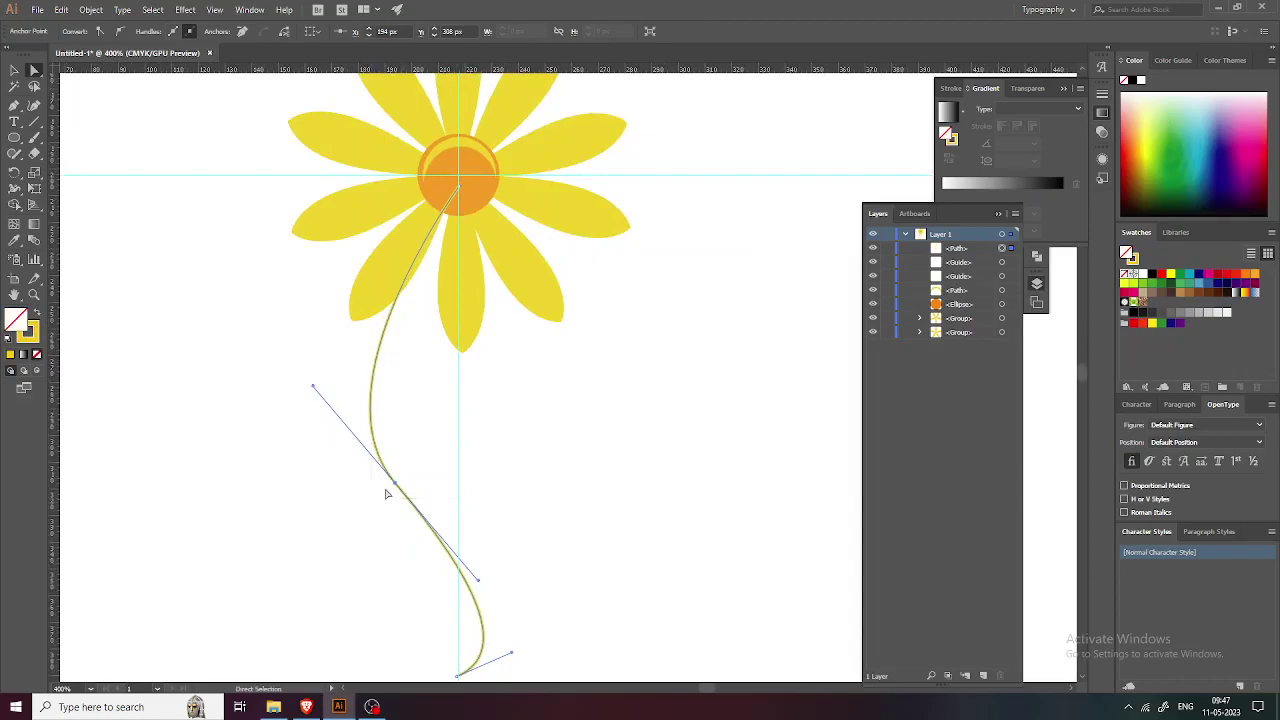
Step: Reshape the stem's S-curve by moving its middle anchor towards the vertical guide and raising its lower end
drag(395, 487, 440, 455)
drag(477, 530, 486, 454)
drag(466, 604, 457, 594)
Step: Thicken the middle of the stem with the Width tool, keeping both ends tapered
key(shift+w)
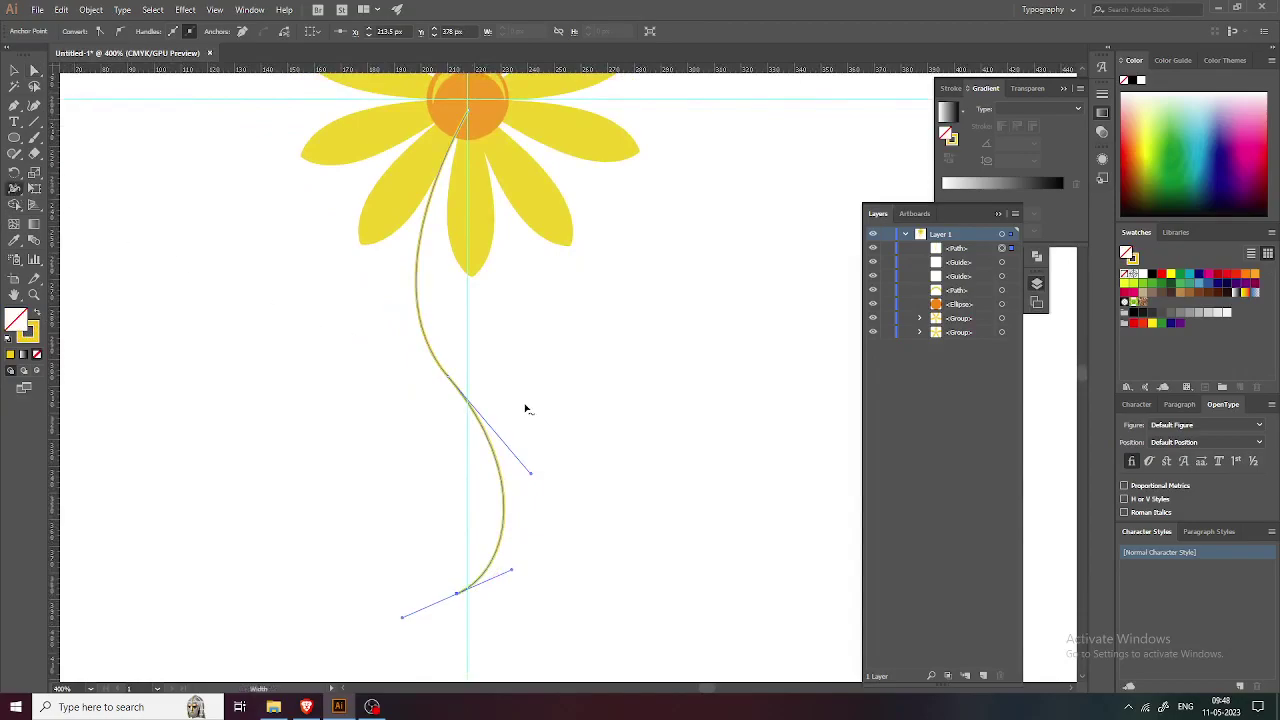
drag(447, 381, 441, 391)
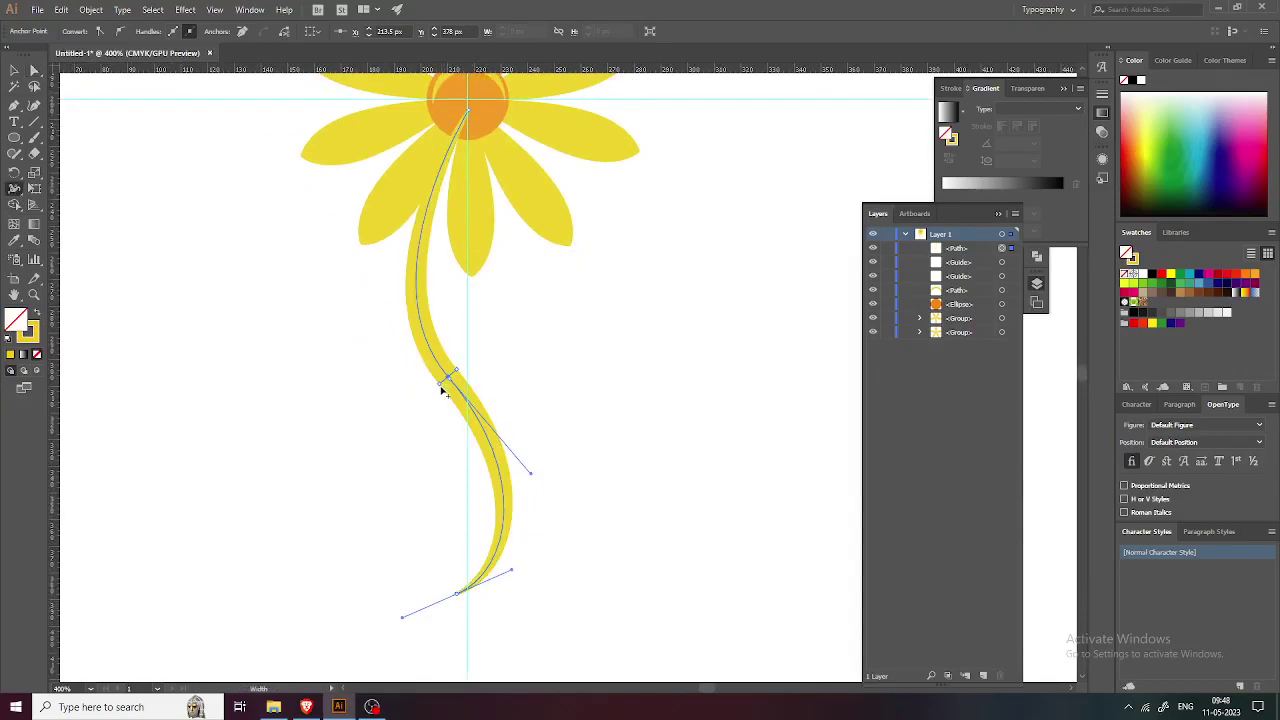
key(ctrl+0)
key(v)
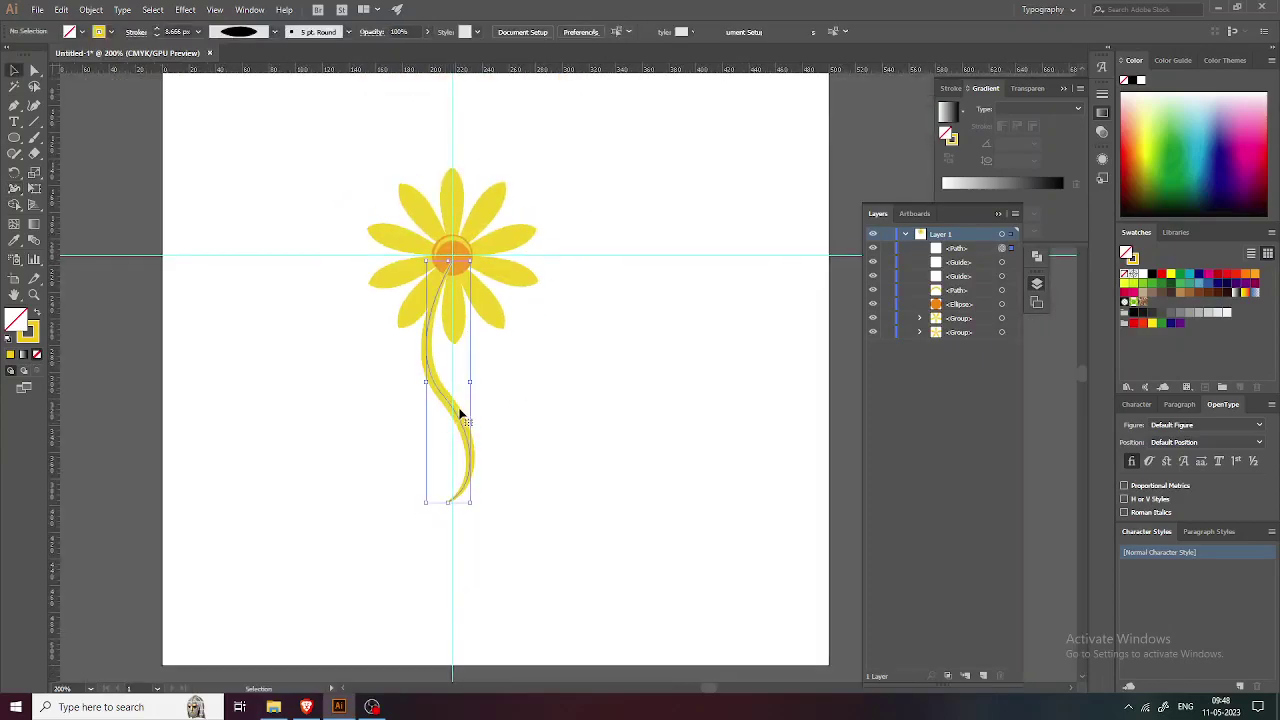
Step: Set the stem's stroke colour to brown 773300 and send it to the back, behind the petals
double_click(28, 336)
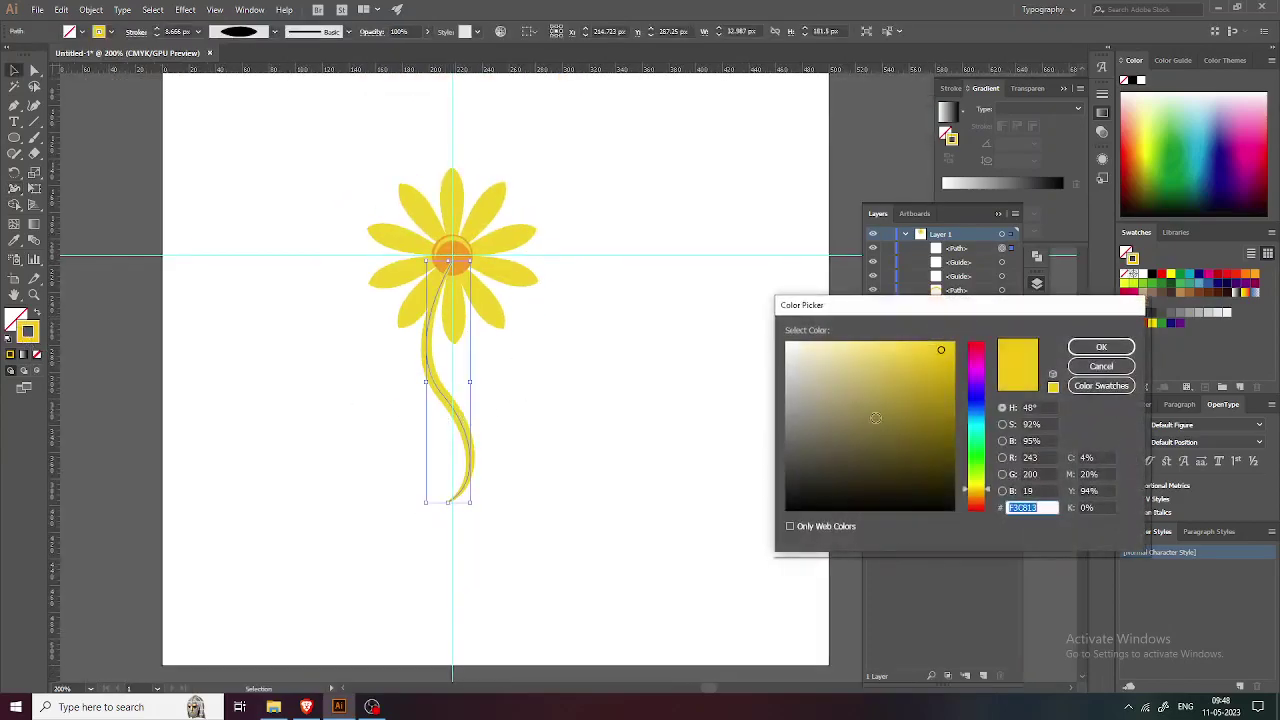
drag(984, 477, 987, 502)
drag(927, 389, 962, 430)
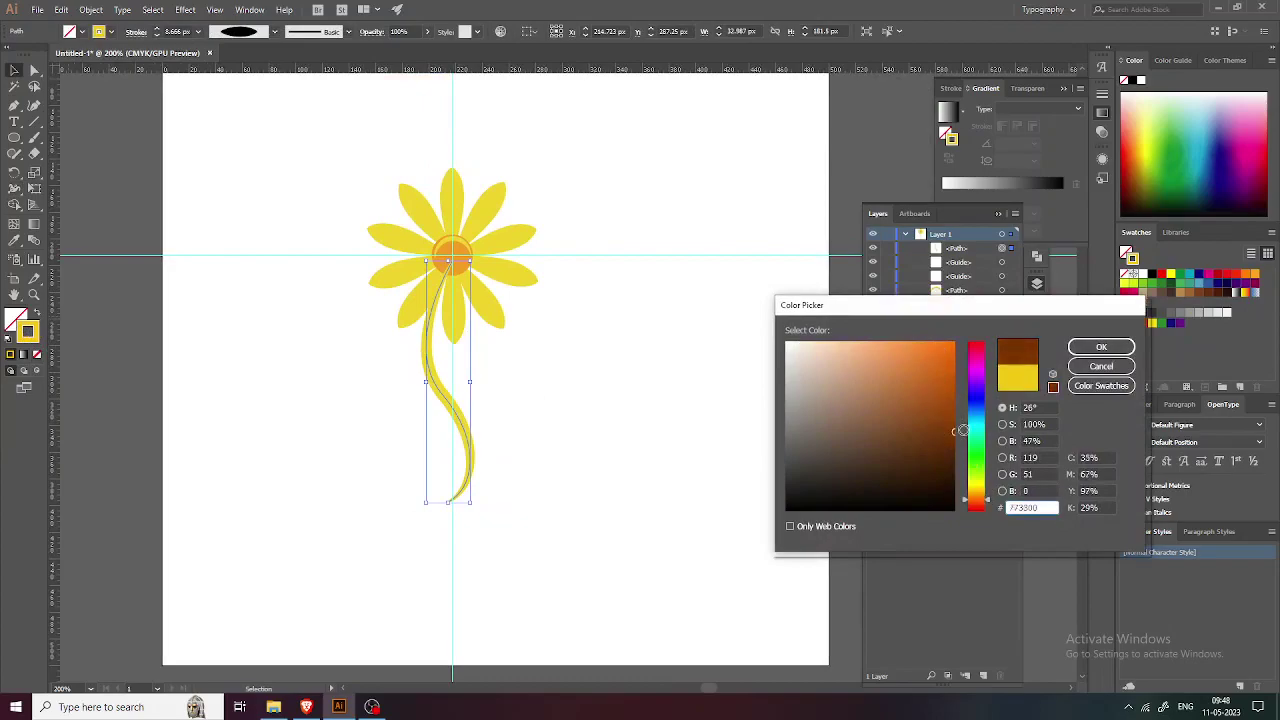
click(1087, 349)
key(a)
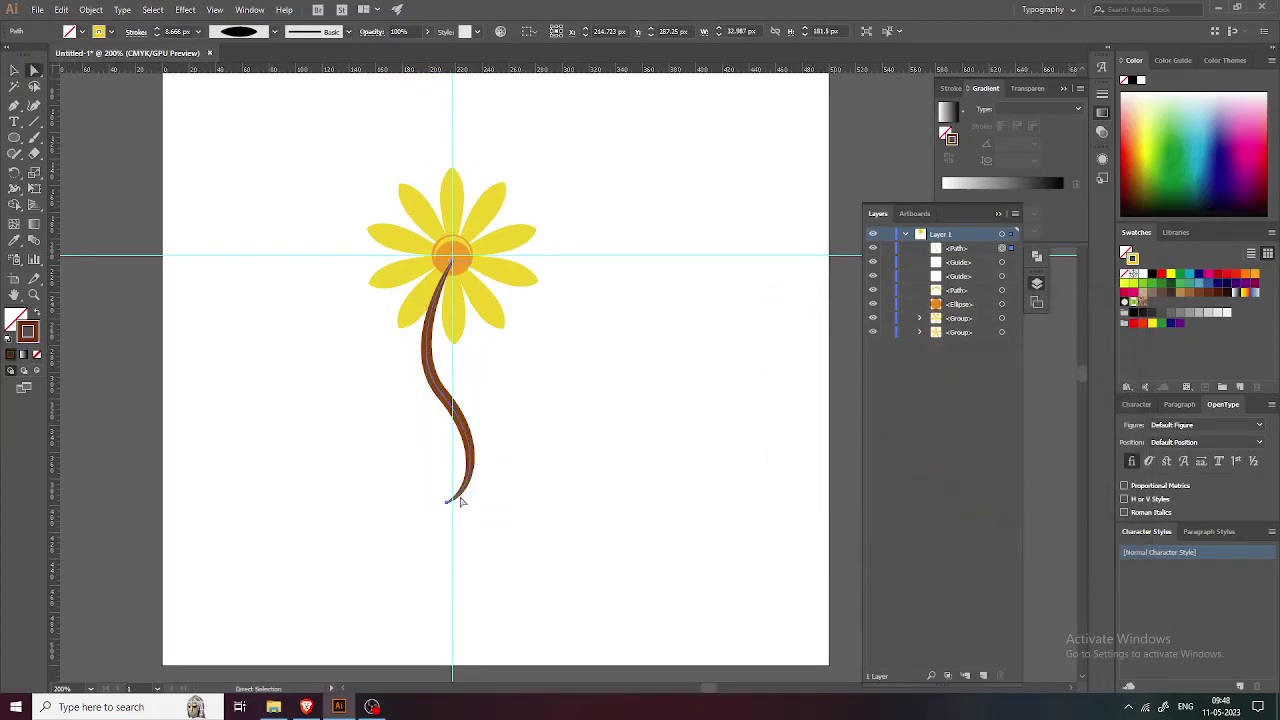
key(ctrl+shift+bracketleft)
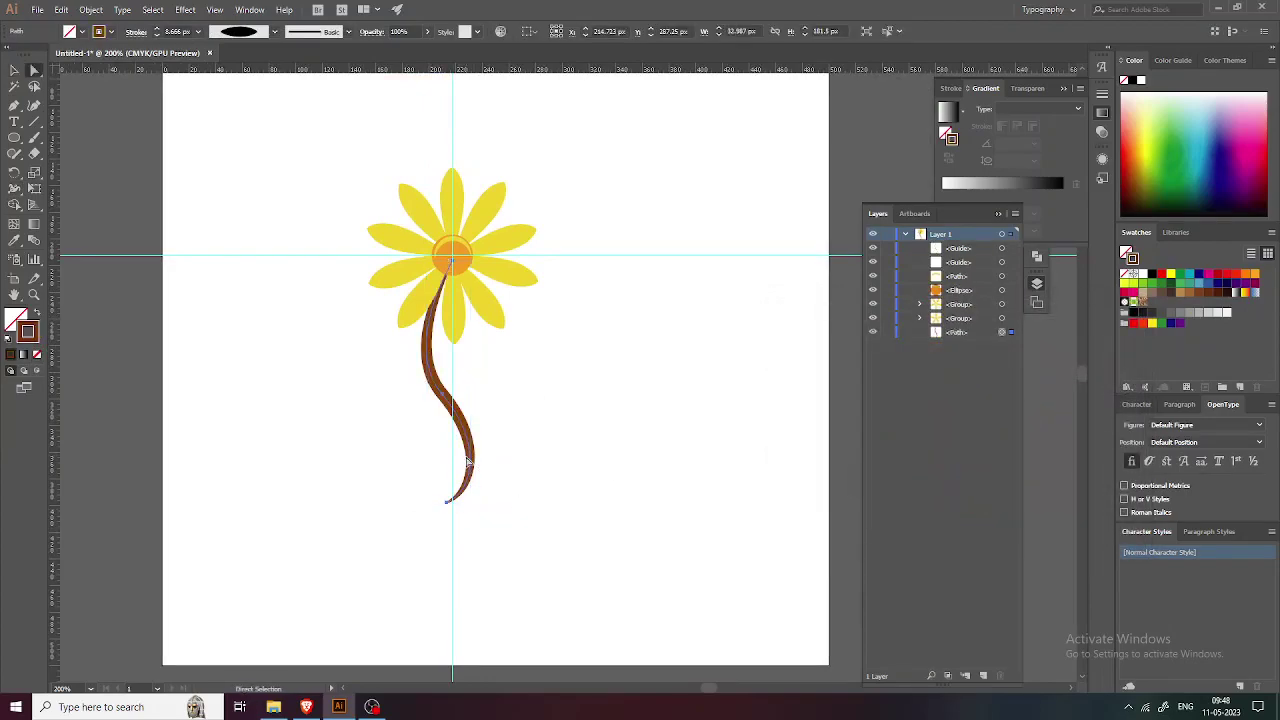
Step: Draw a flat ellipse about 86 × 26 px at the stem's base and centre it on the stem's lower end
scroll(557, 317, up, 1)
drag(521, 339, 555, 233)
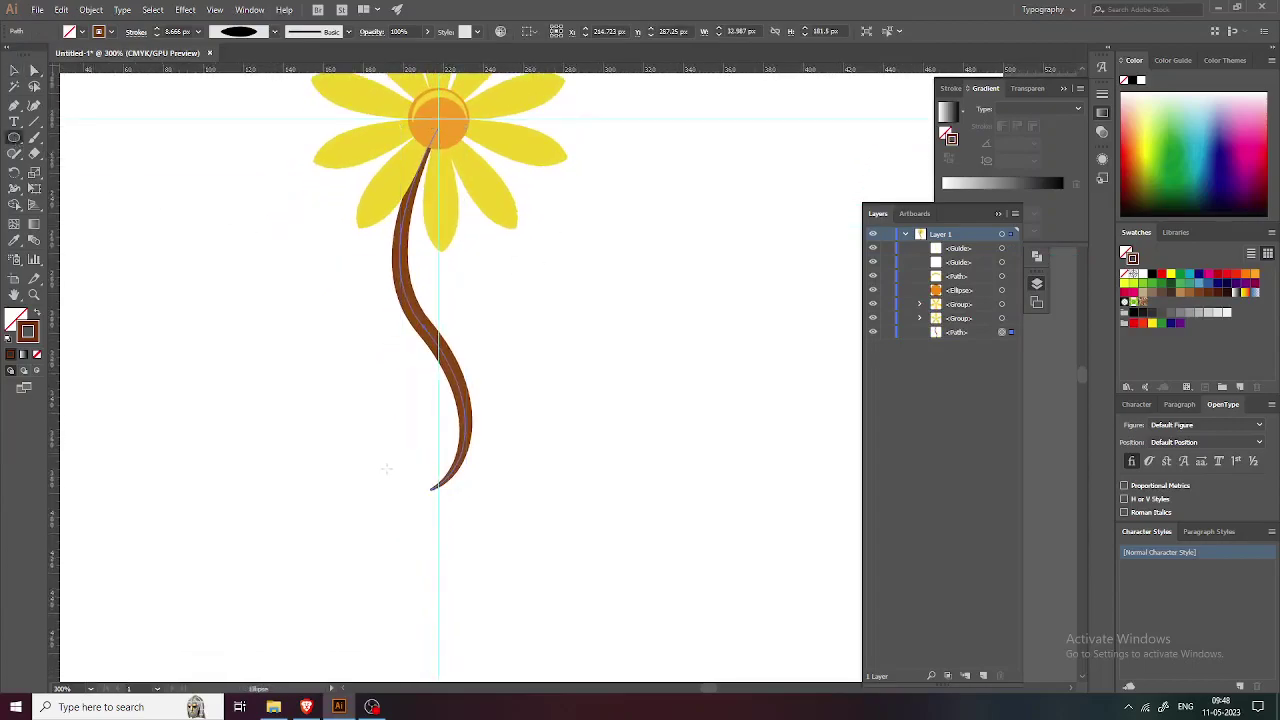
drag(338, 455, 514, 508)
key(v)
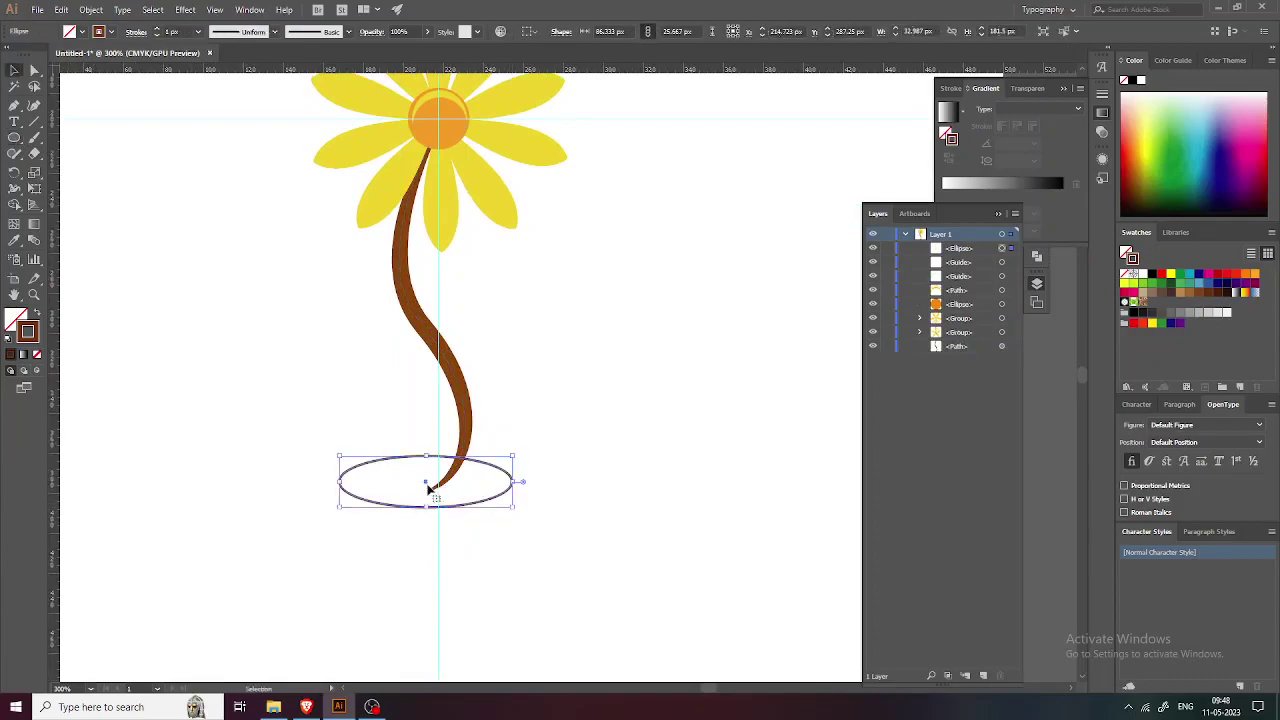
drag(425, 483, 431, 491)
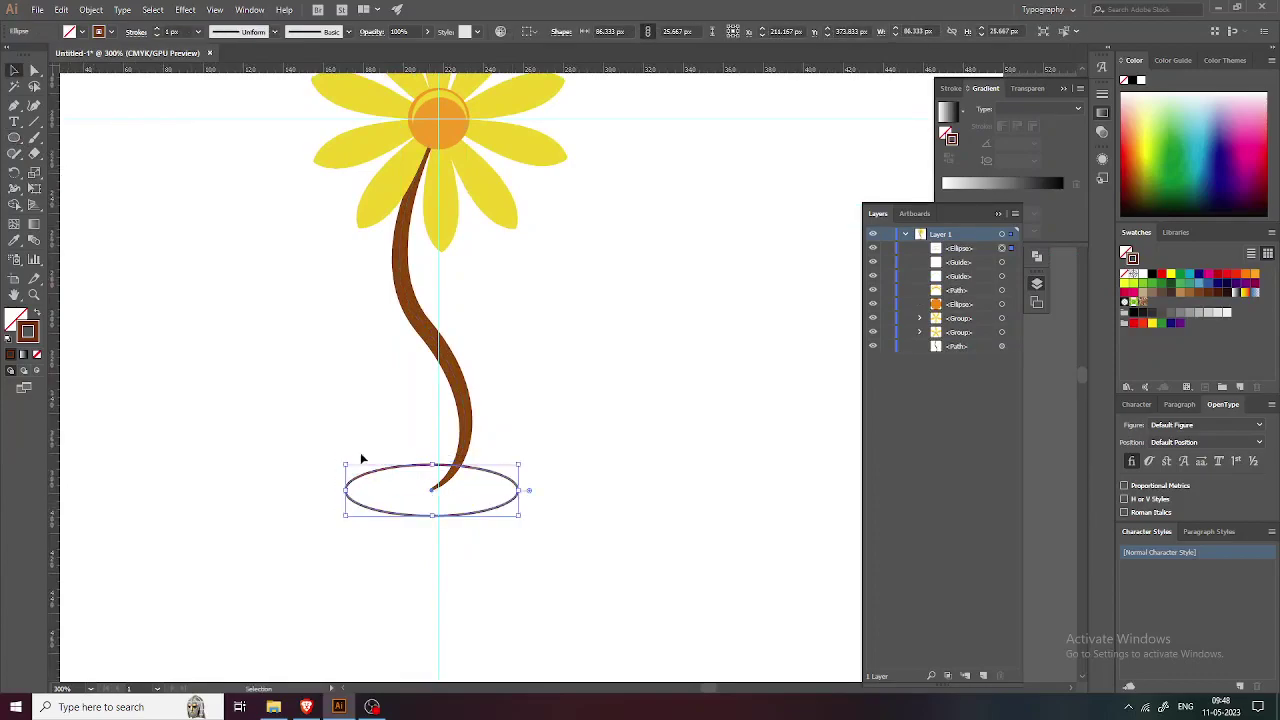
Step: Swap the ellipse's stroke and fill to make it solid brown, and nudge it slightly towards the vertical guide
key(shift+x)
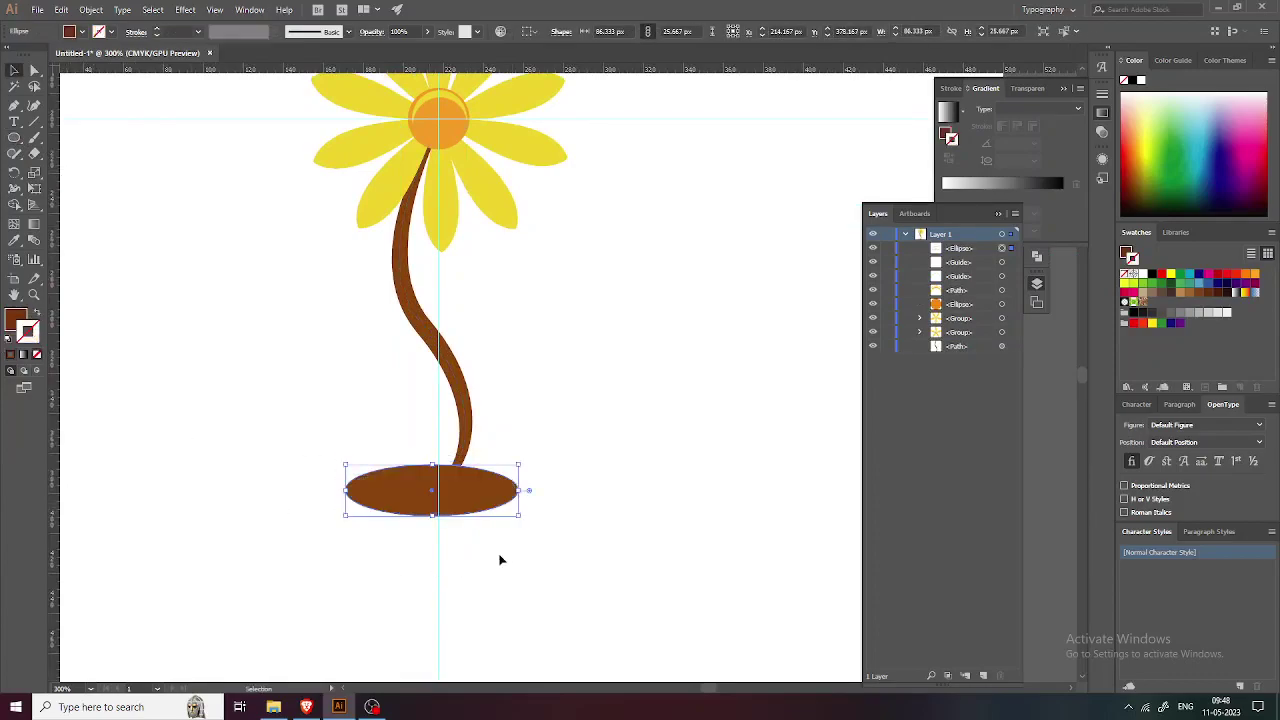
scroll(493, 544, down, 2)
click(493, 544)
drag(447, 539, 410, 480)
scroll(411, 477, up, 1)
scroll(410, 480, up, 1)
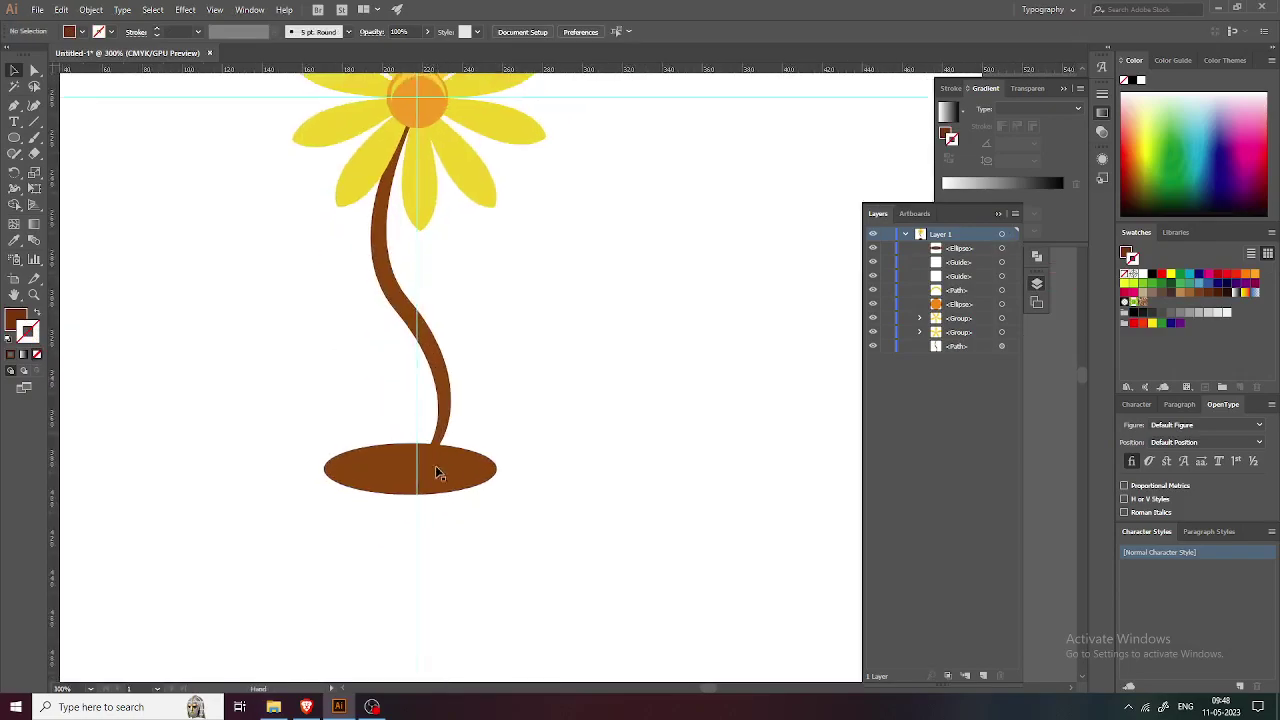
click(450, 462)
Step: Draw a brown rectangle about 91 × 75 px extending down from the ellipse's middle as the pot body
drag(12, 140, 70, 139)
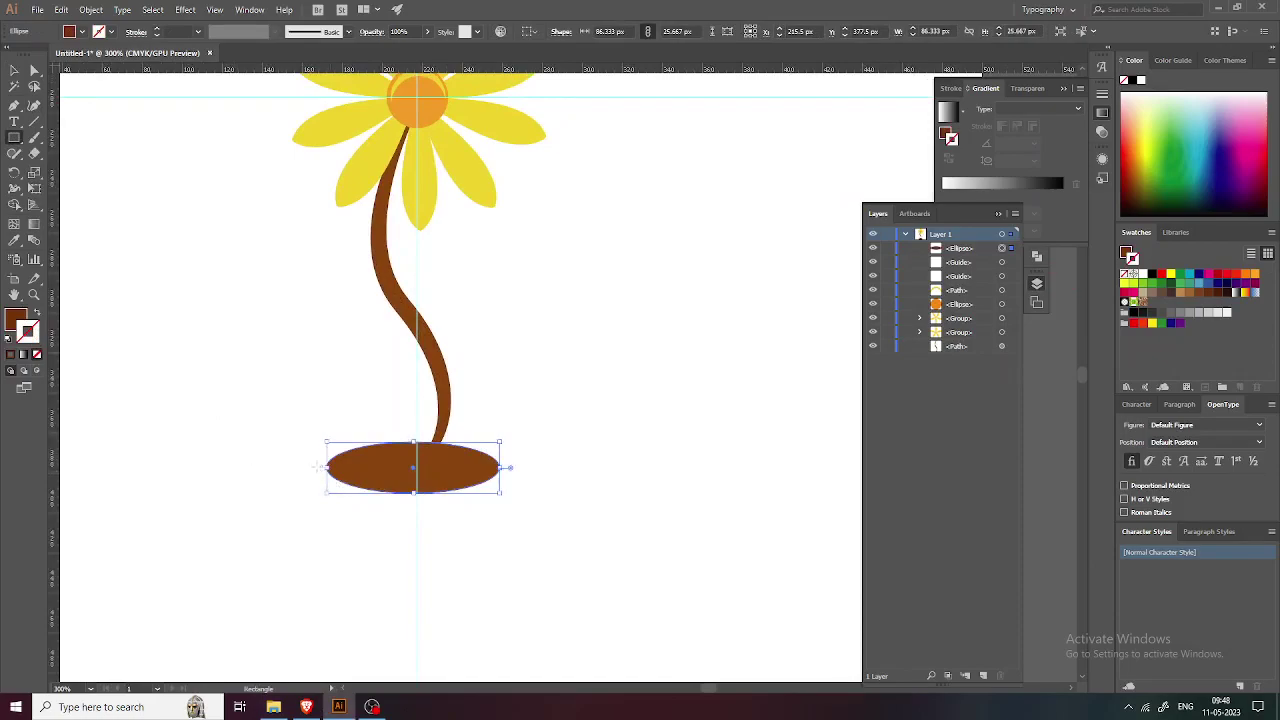
drag(432, 530, 500, 616)
key(v)
scroll(366, 580, up, 4)
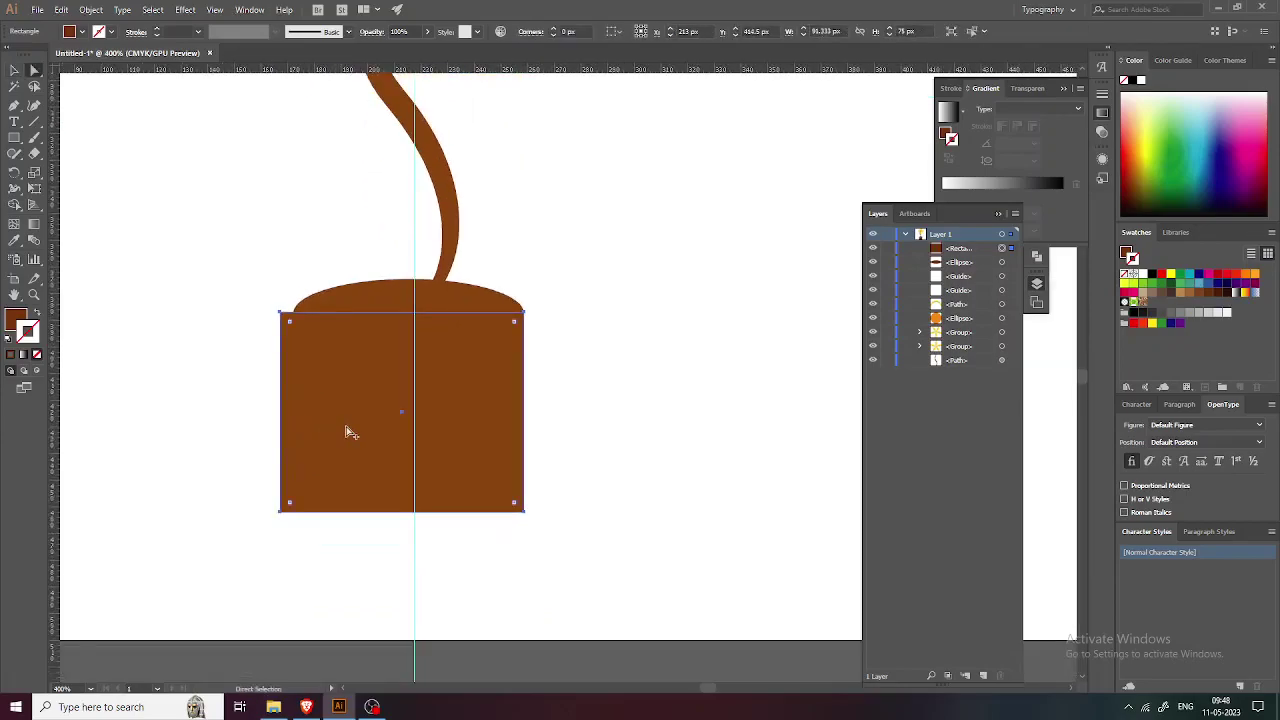
Step: Narrow the pot rectangle to about 86.5 px so its sides line up with the ellipse's ends
key(v)
drag(294, 445, 255, 448)
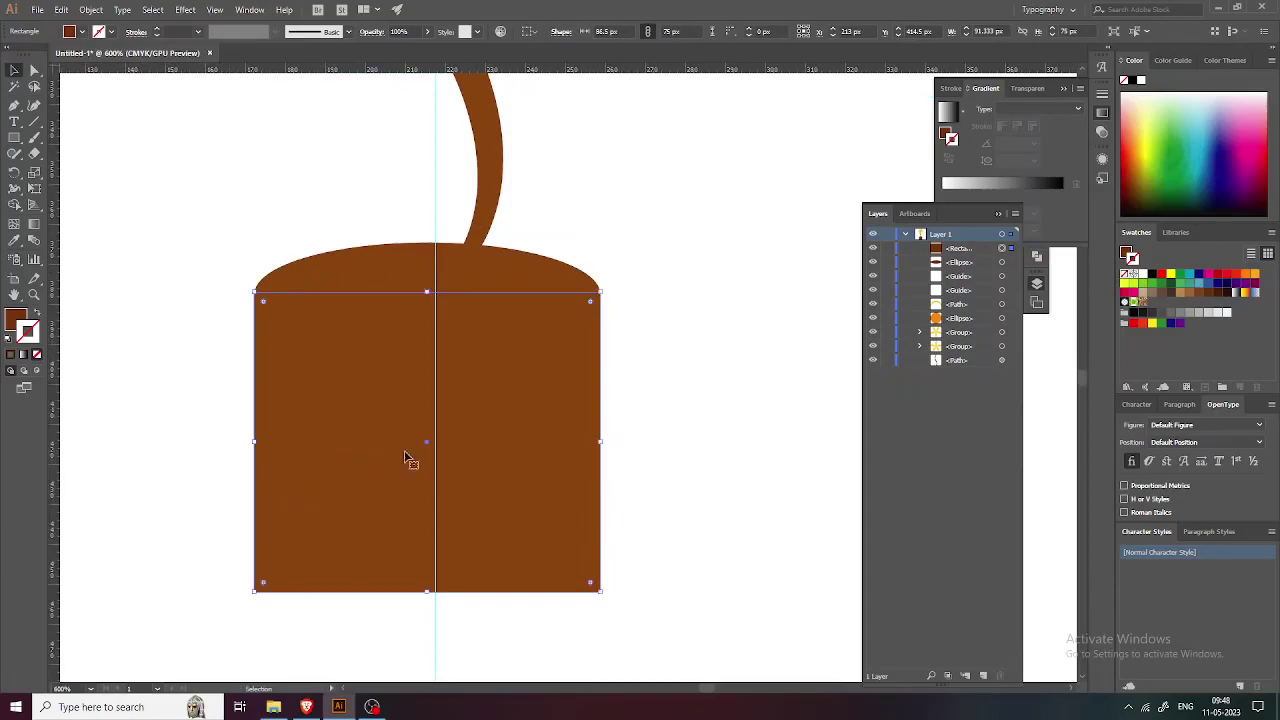
drag(664, 416, 540, 437)
drag(475, 464, 475, 465)
scroll(360, 520, down, 1)
drag(371, 486, 425, 463)
click(534, 517)
click(442, 450)
Step: Taper the pot body by moving its two bottom corners inward
key(a)
click(269, 520)
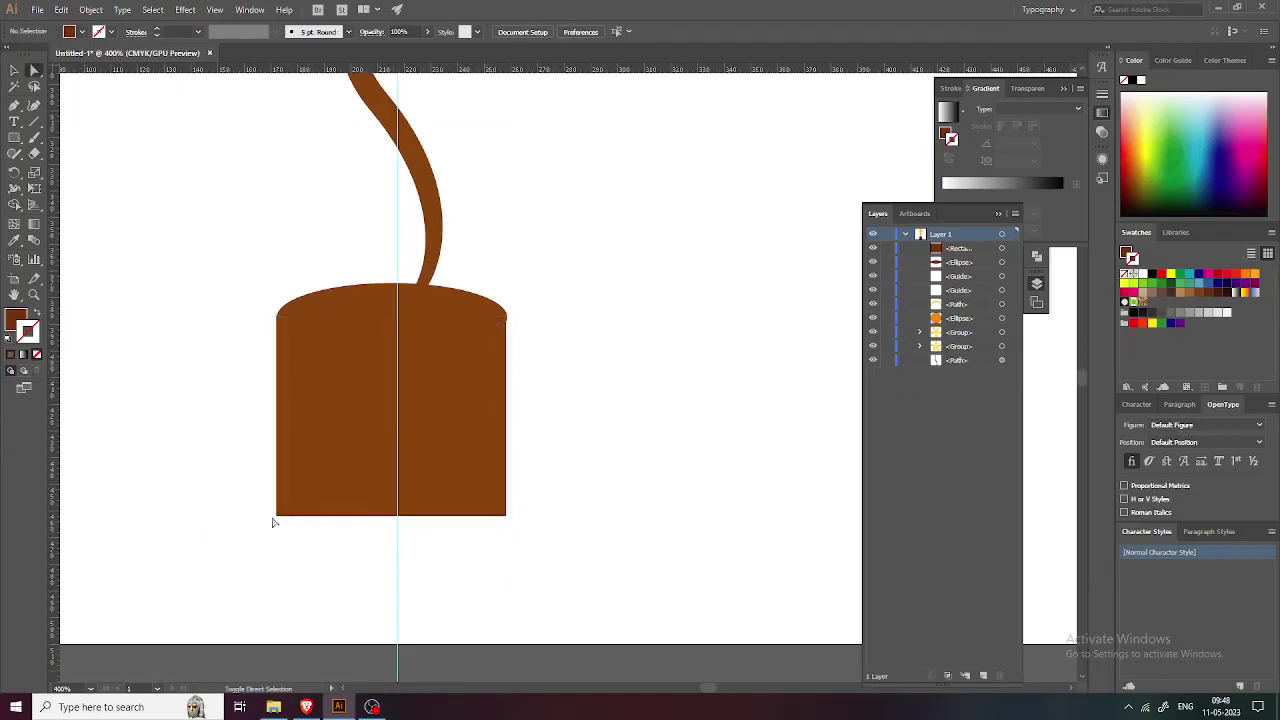
drag(279, 517, 306, 517)
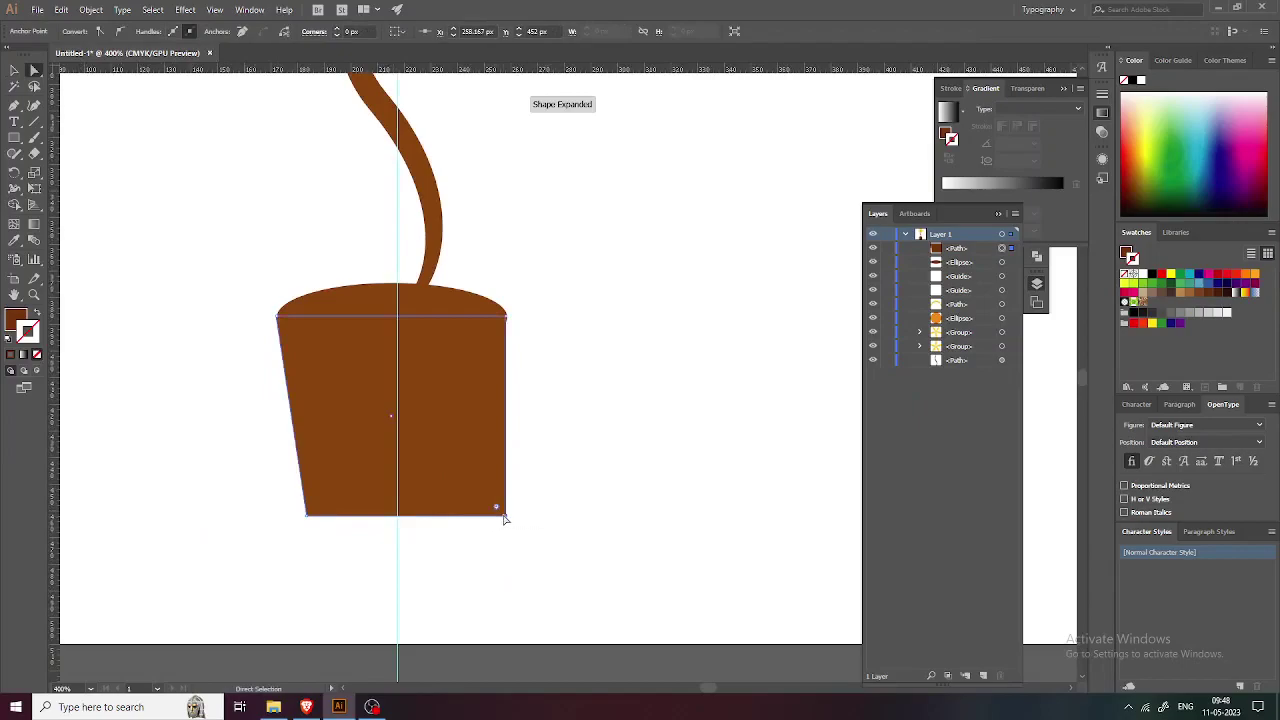
drag(507, 521, 471, 518)
click(466, 543)
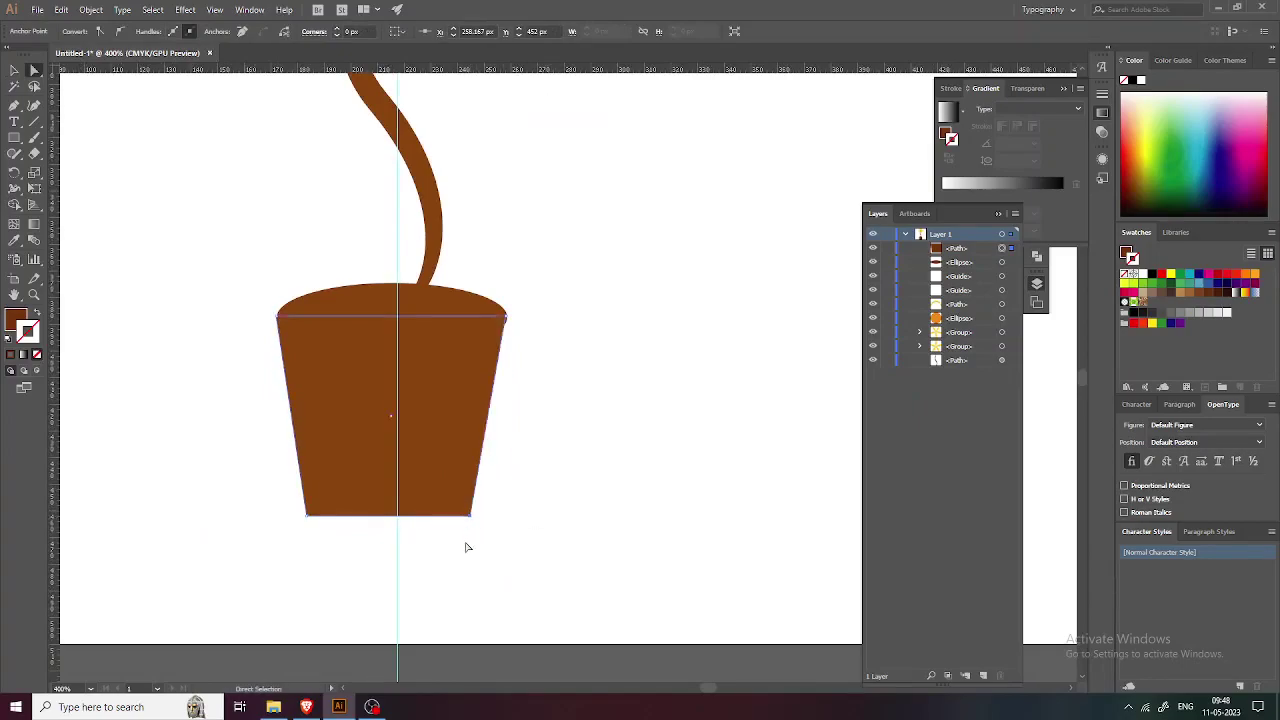
Step: Select the pot body and ellipse, and recolour both halves of the ellipse darker brown with Shape Builder as the pot's opening
key(v)
click(440, 415)
shift+click(433, 291)
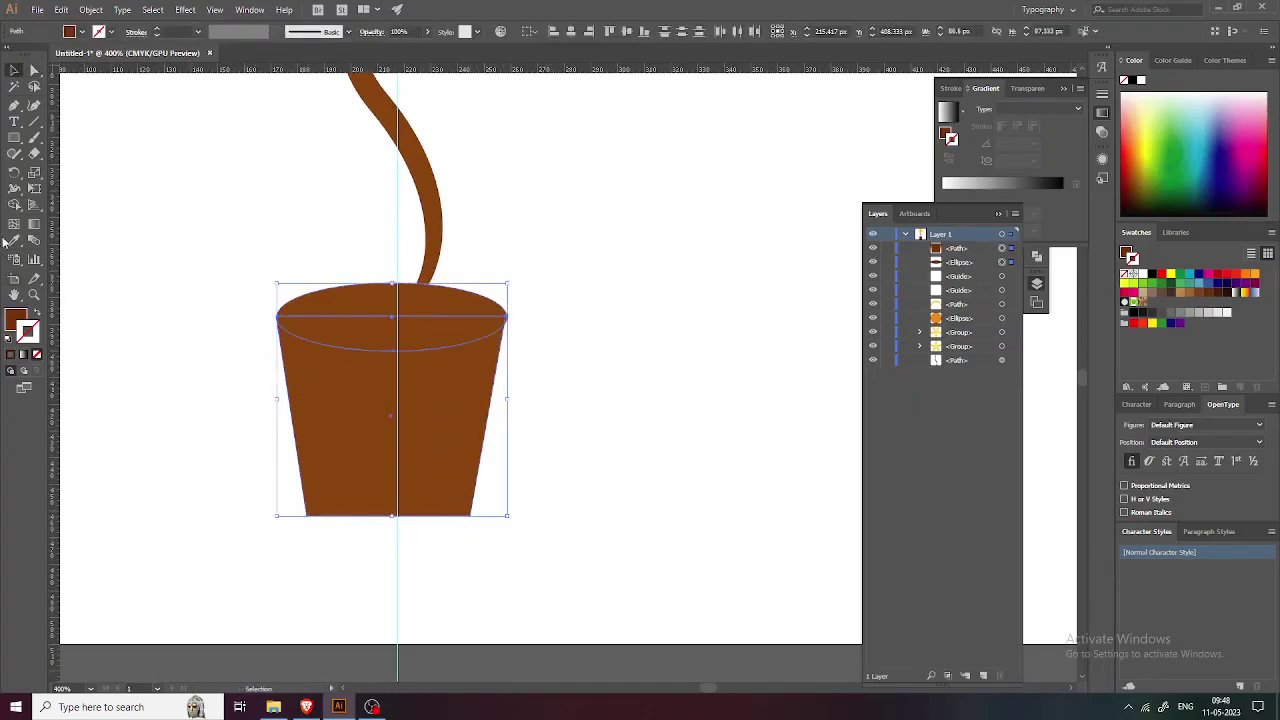
click(14, 206)
double_click(14, 320)
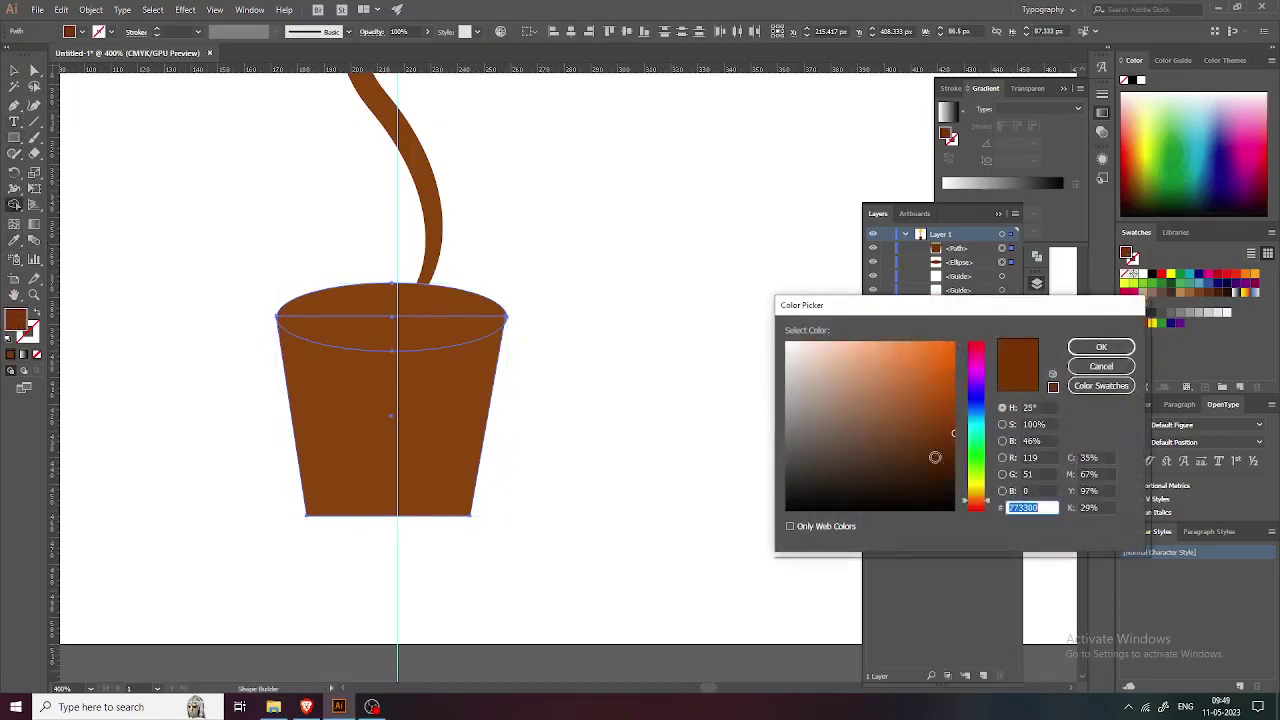
click(953, 461)
click(1100, 348)
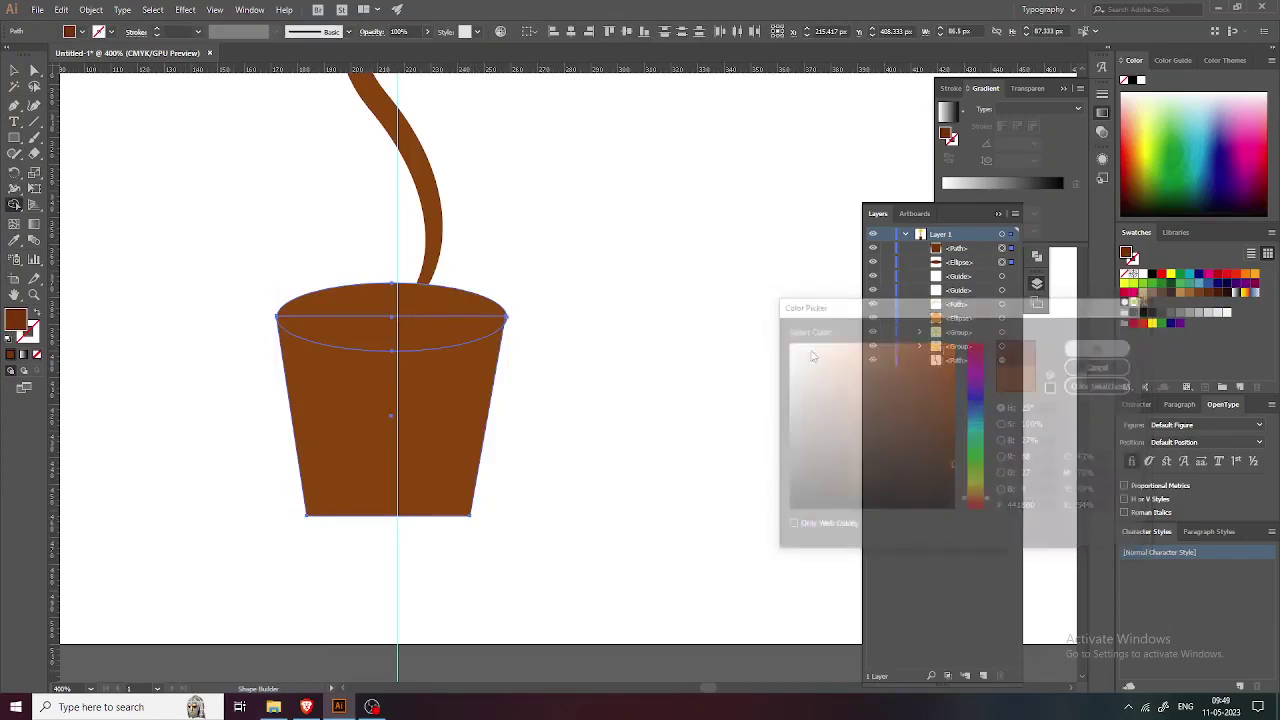
click(426, 314)
click(421, 335)
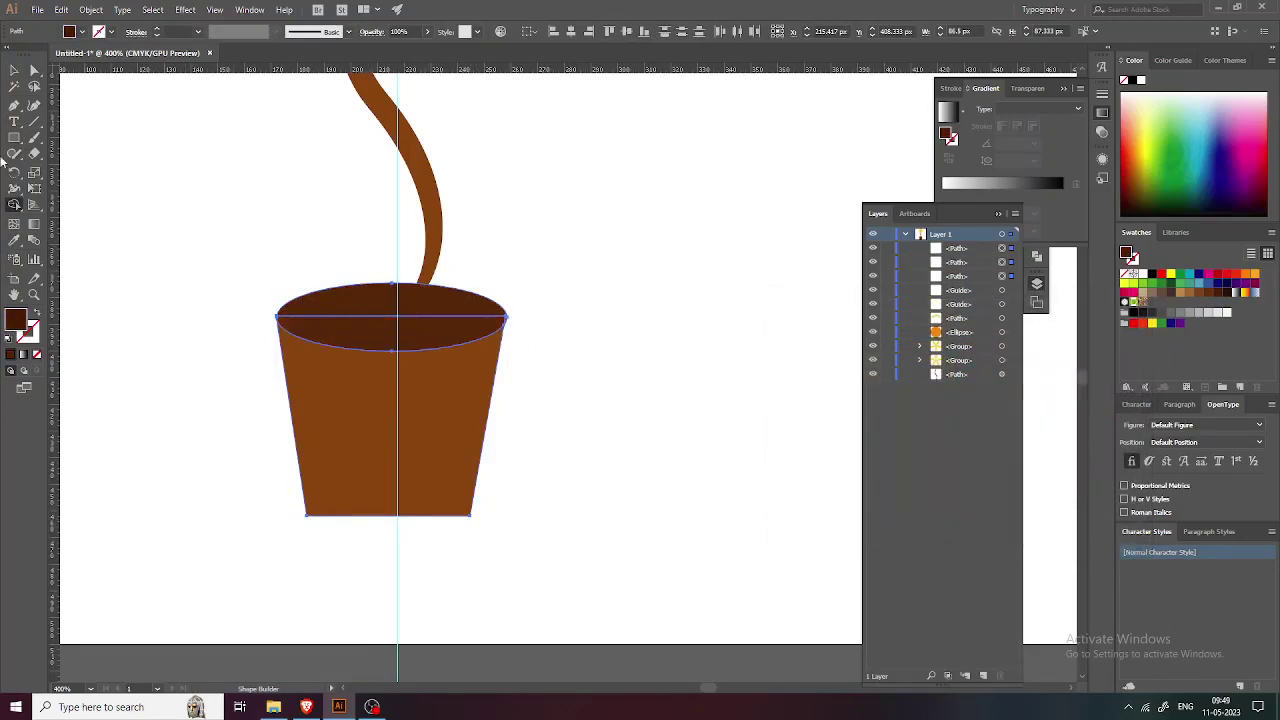
Step: Draw a slanted line about 8 × 57 px just inside the pot body's left side, parallel to its edge
click(14, 70)
click(107, 366)
click(355, 415)
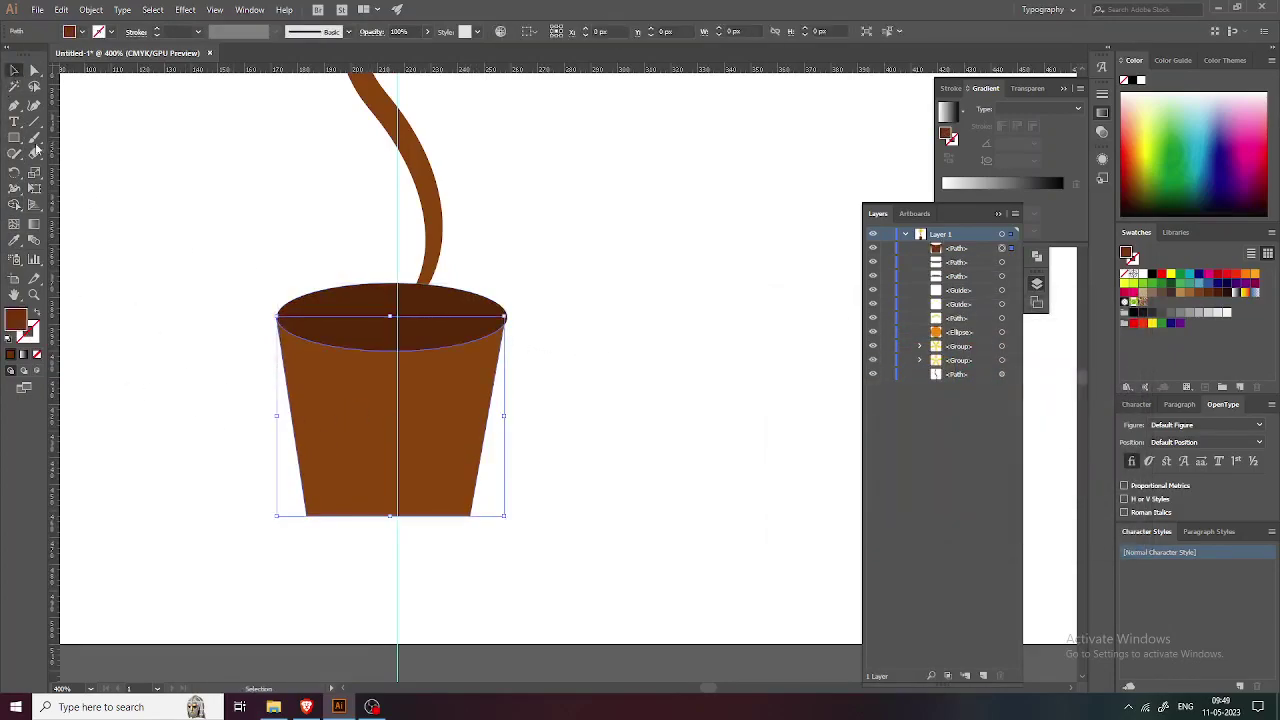
click(33, 122)
drag(298, 354, 318, 505)
key(a)
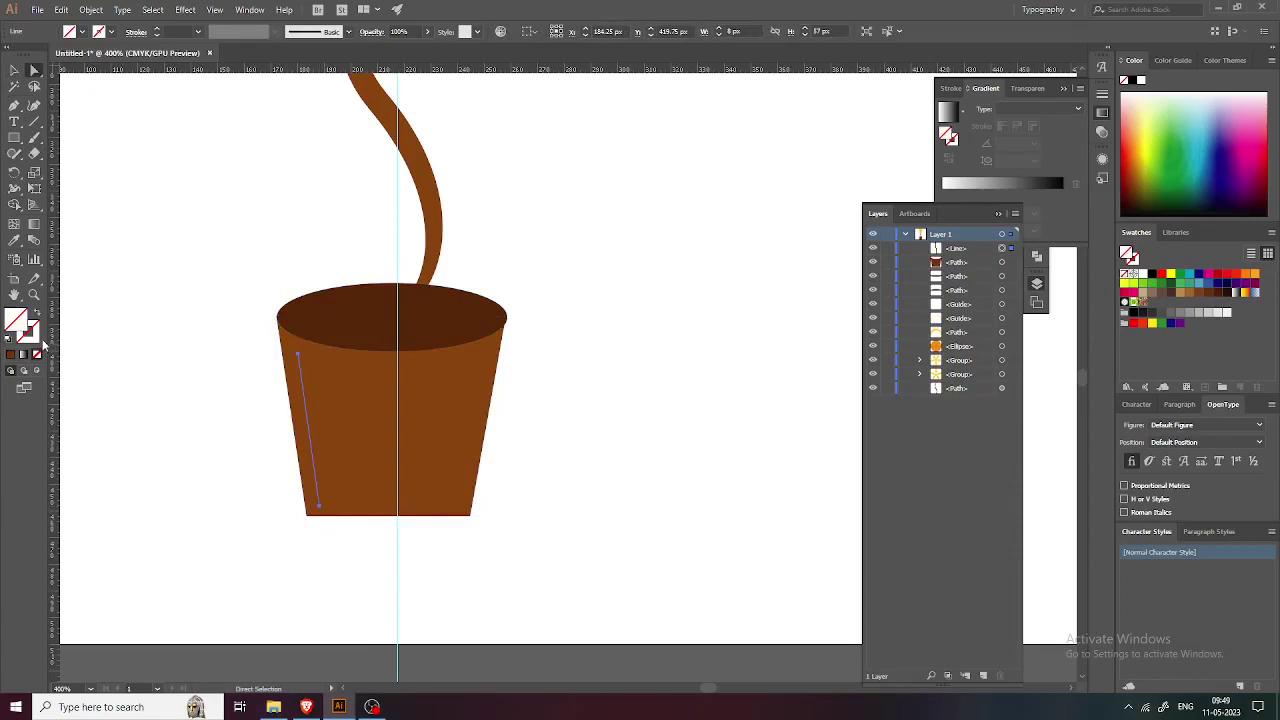
Step: Give the slanted line on the pot a lighter orange-brown stroke with a weight of 3 px
double_click(29, 332)
drag(951, 372, 964, 401)
click(1101, 347)
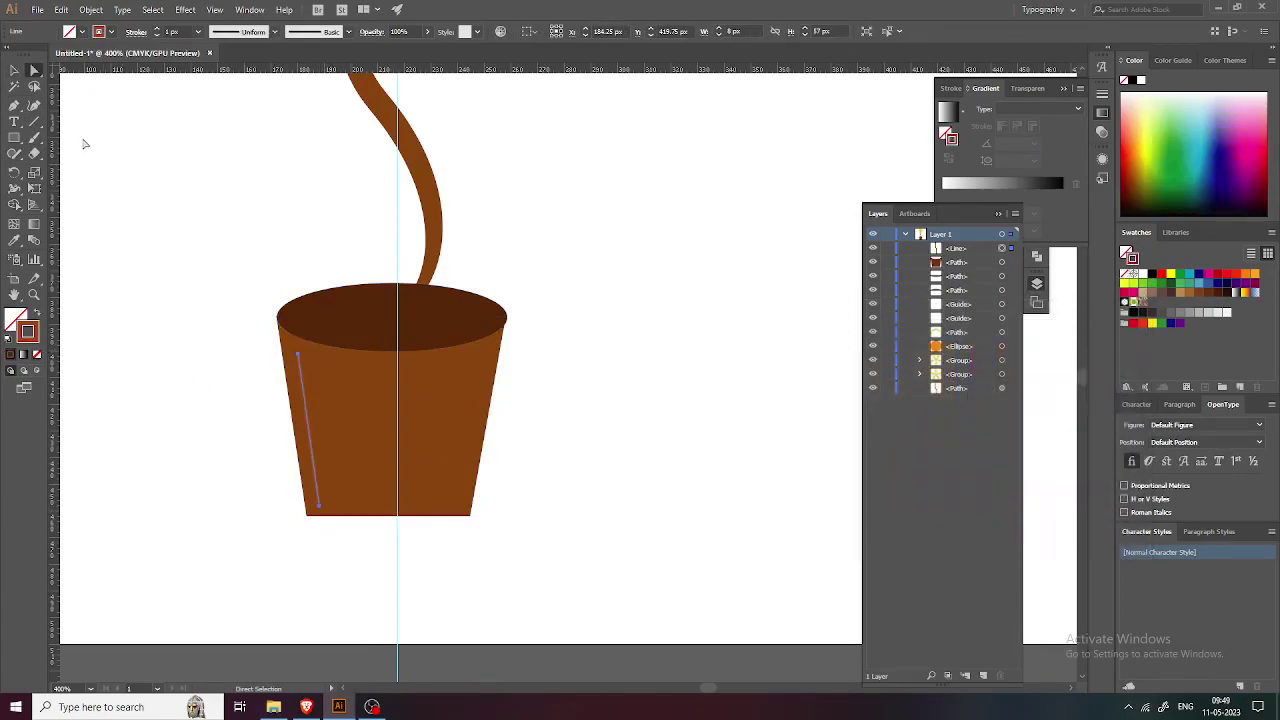
click(14, 71)
click(198, 31)
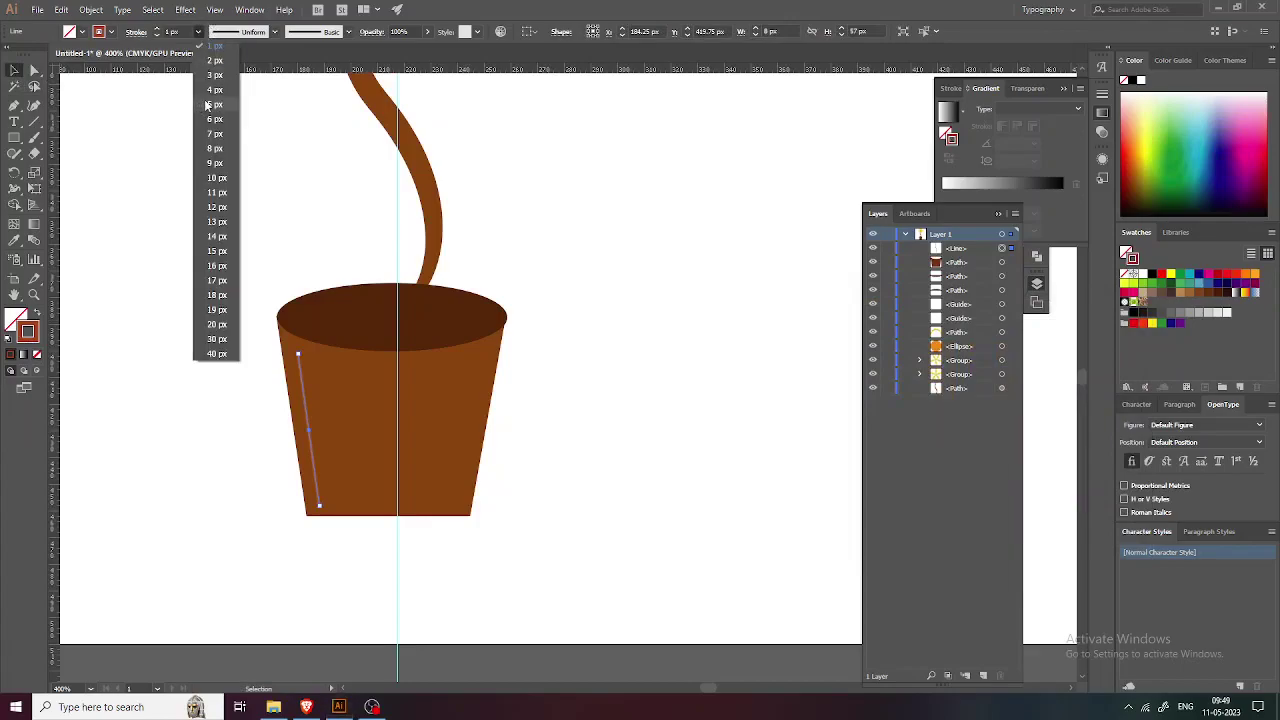
click(215, 75)
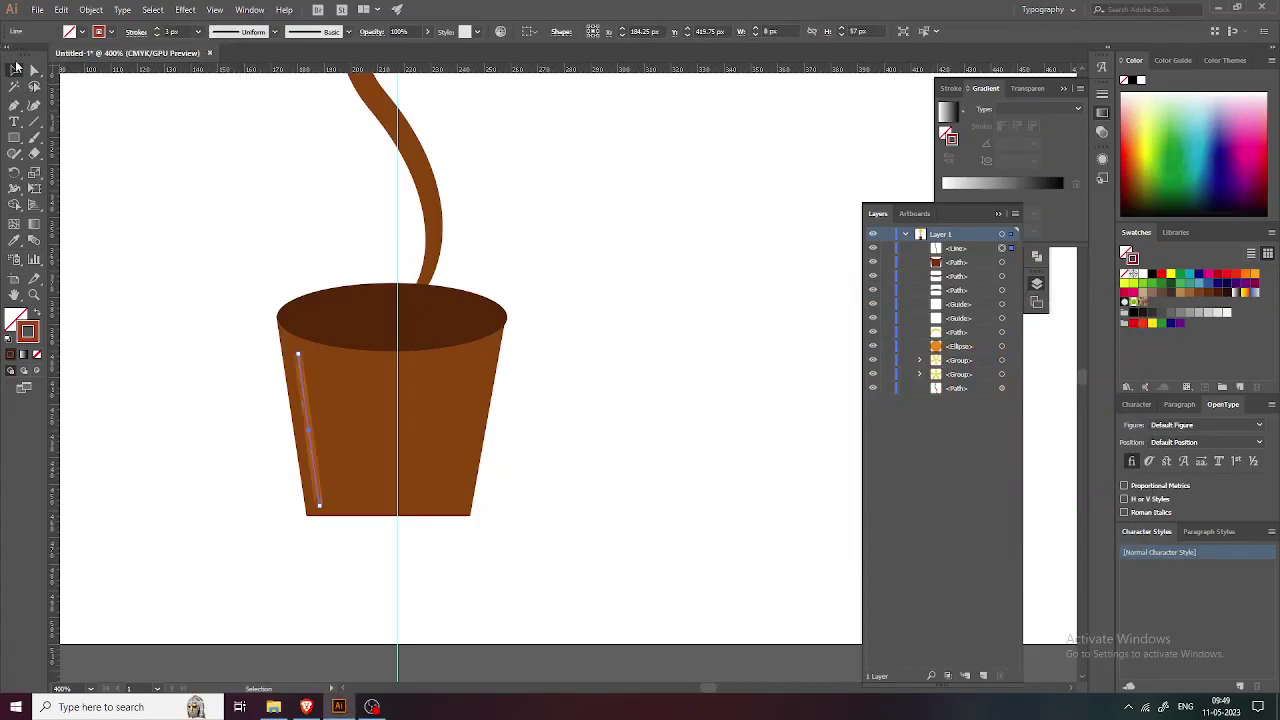
click(195, 458)
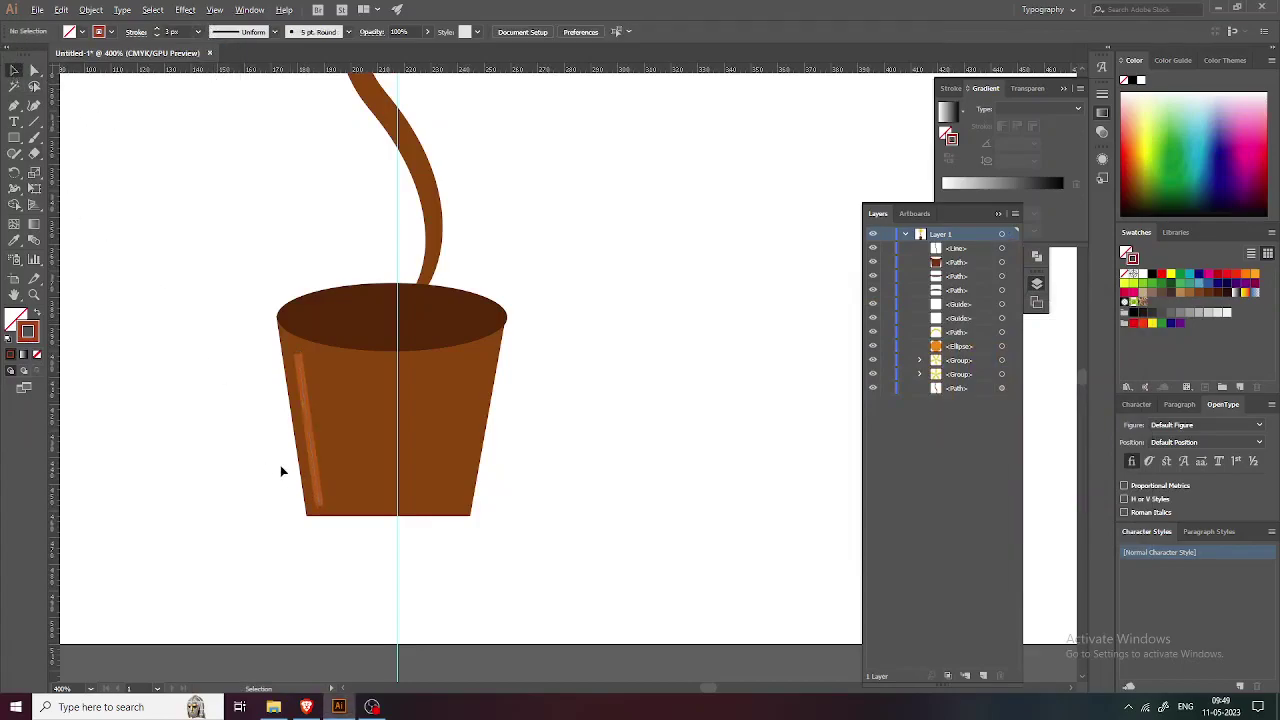
Step: Duplicate both halves of the pot's dark opening ellipse down onto the pot's bottom edge
scroll(283, 465, up, 2)
drag(340, 463, 313, 483)
click(318, 488)
scroll(323, 491, down, 3)
drag(360, 523, 339, 484)
click(14, 137)
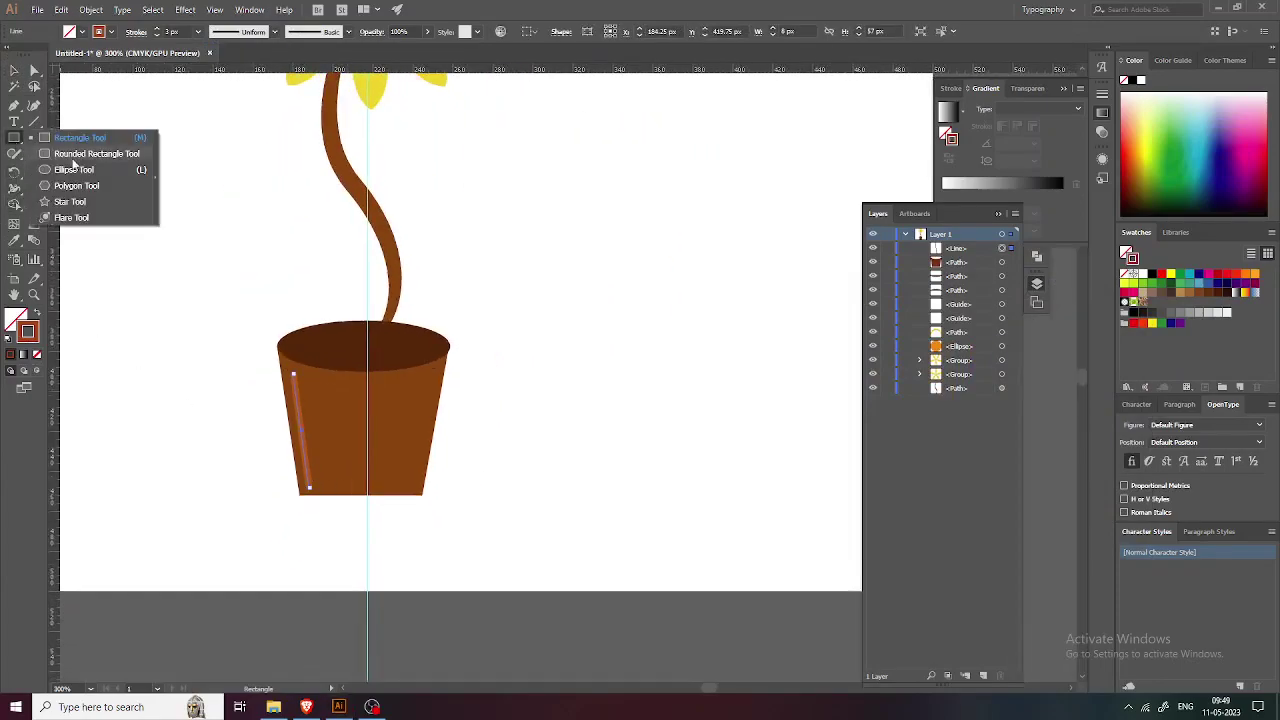
click(79, 170)
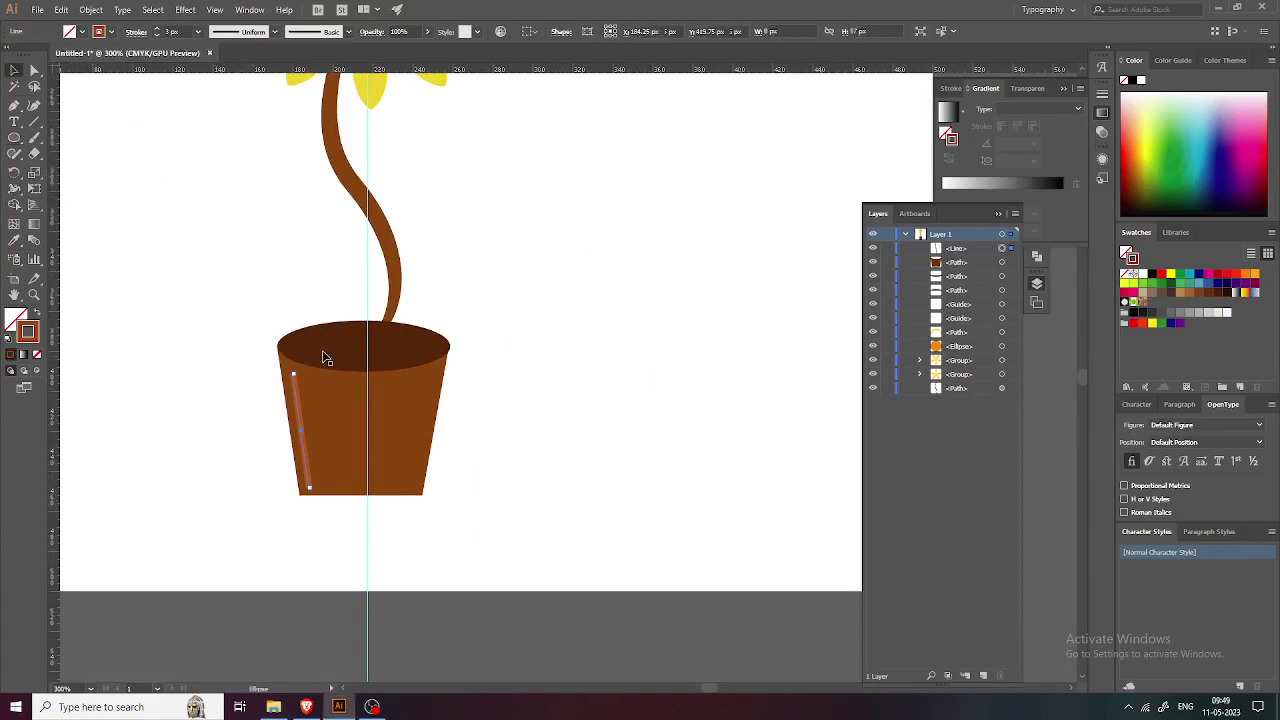
ctrl+click(340, 342)
drag(340, 342, 376, 523)
Step: Shrink the copied ellipse to about 61 px wide so its ends meet the pot's bottom corners
scroll(376, 523, up, 3)
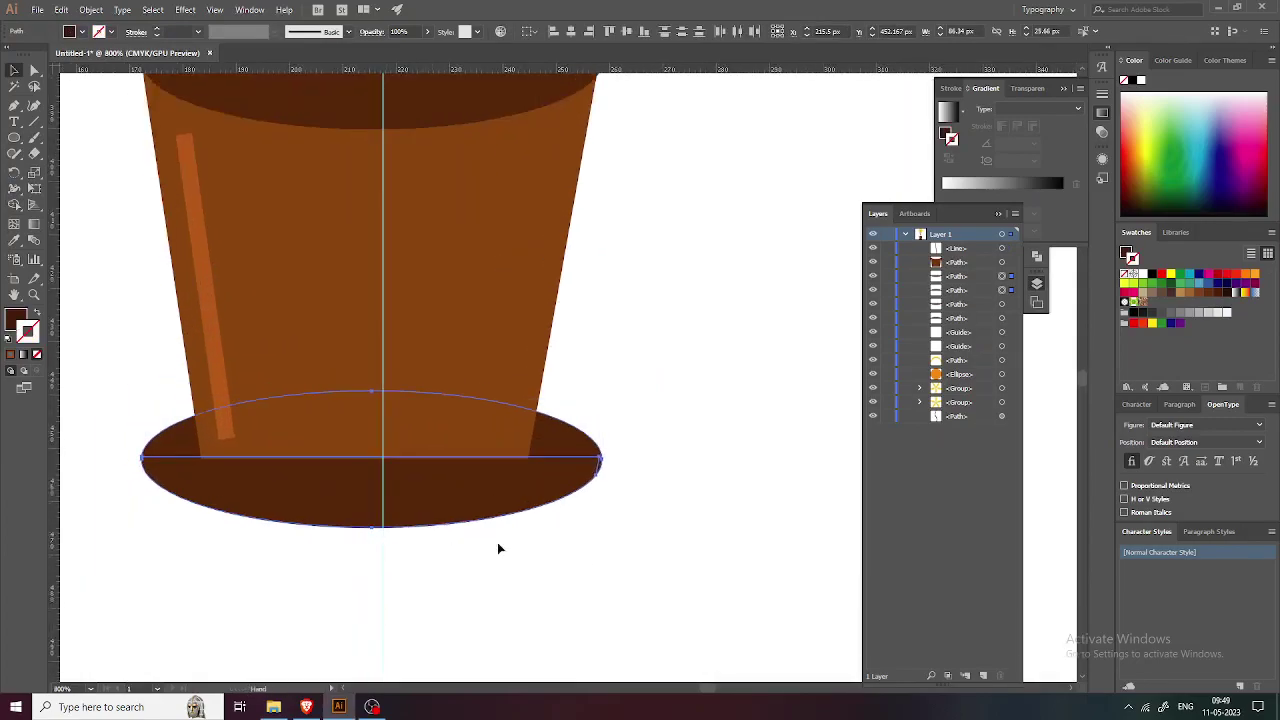
drag(603, 529, 543, 509)
drag(422, 562, 470, 590)
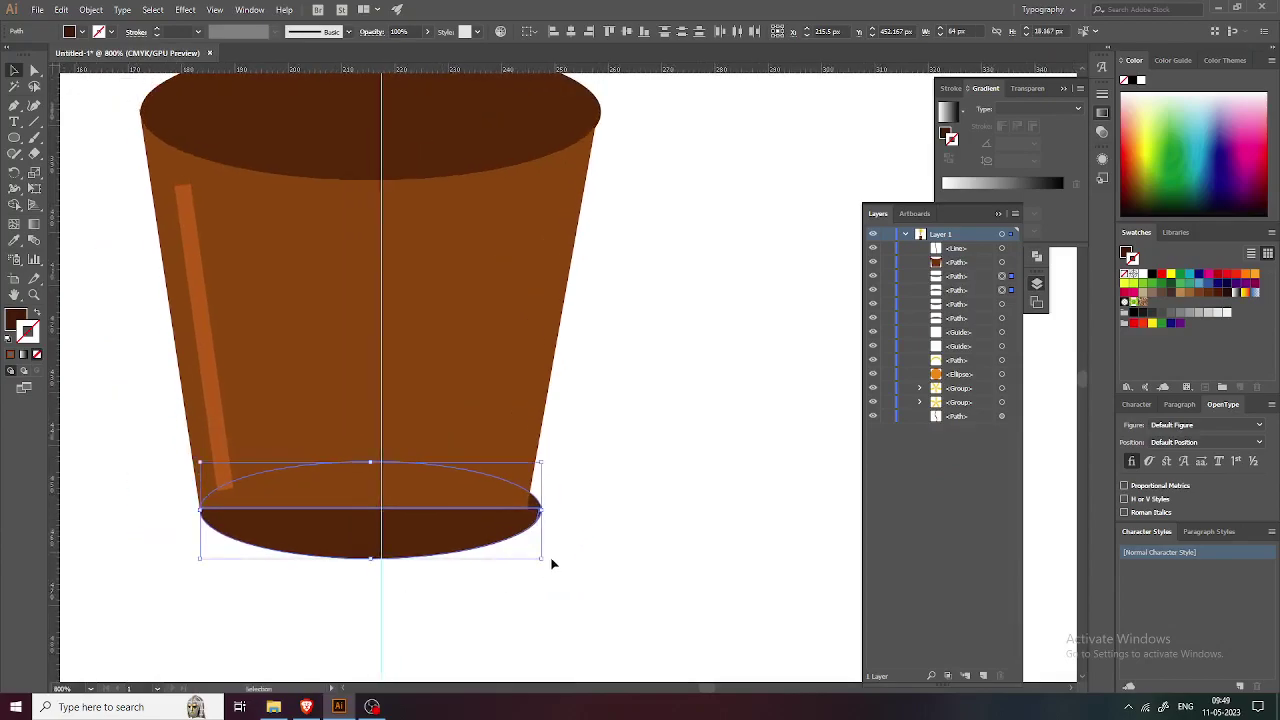
drag(543, 558, 527, 555)
click(557, 533)
Step: Recolour the lower half of the base ellipse with the pot body's brown, sampled with the Eyedropper
click(355, 538)
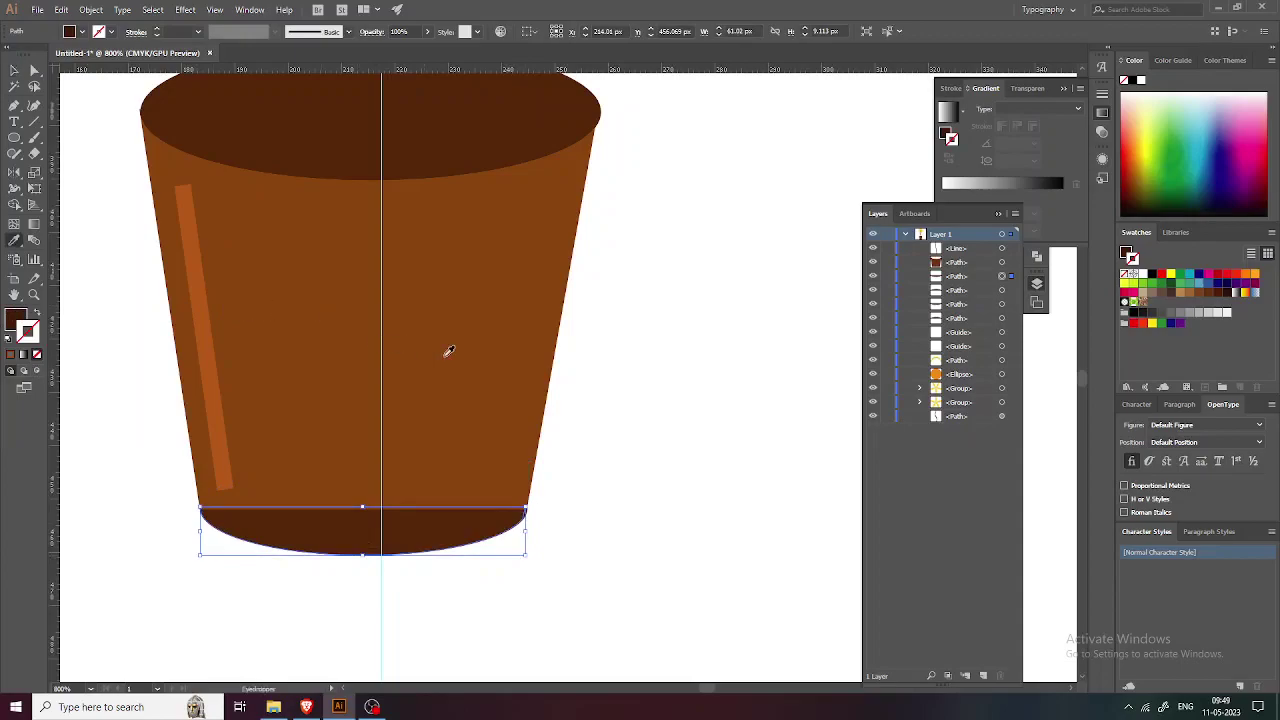
click(449, 351)
click(608, 446)
scroll(530, 480, down, 5)
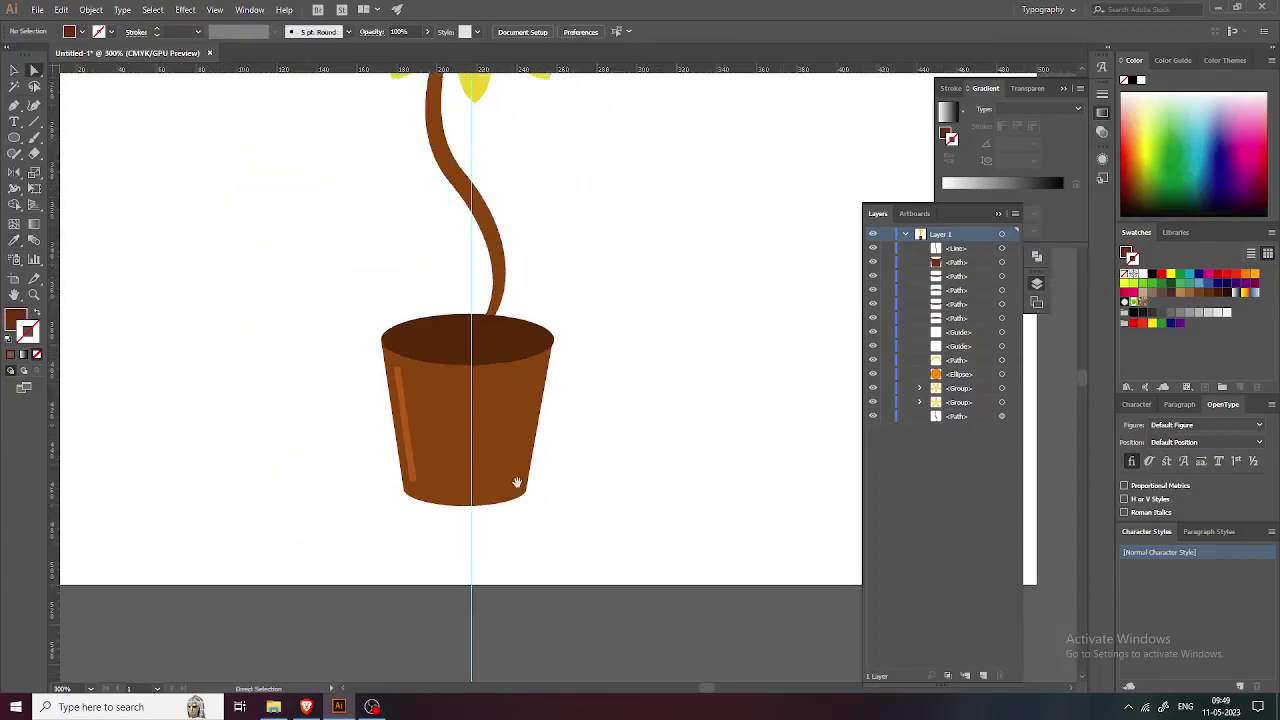
Step: Send the upper half of the pot's dark opening to the back, behind the stem
scroll(390, 410, up, 3)
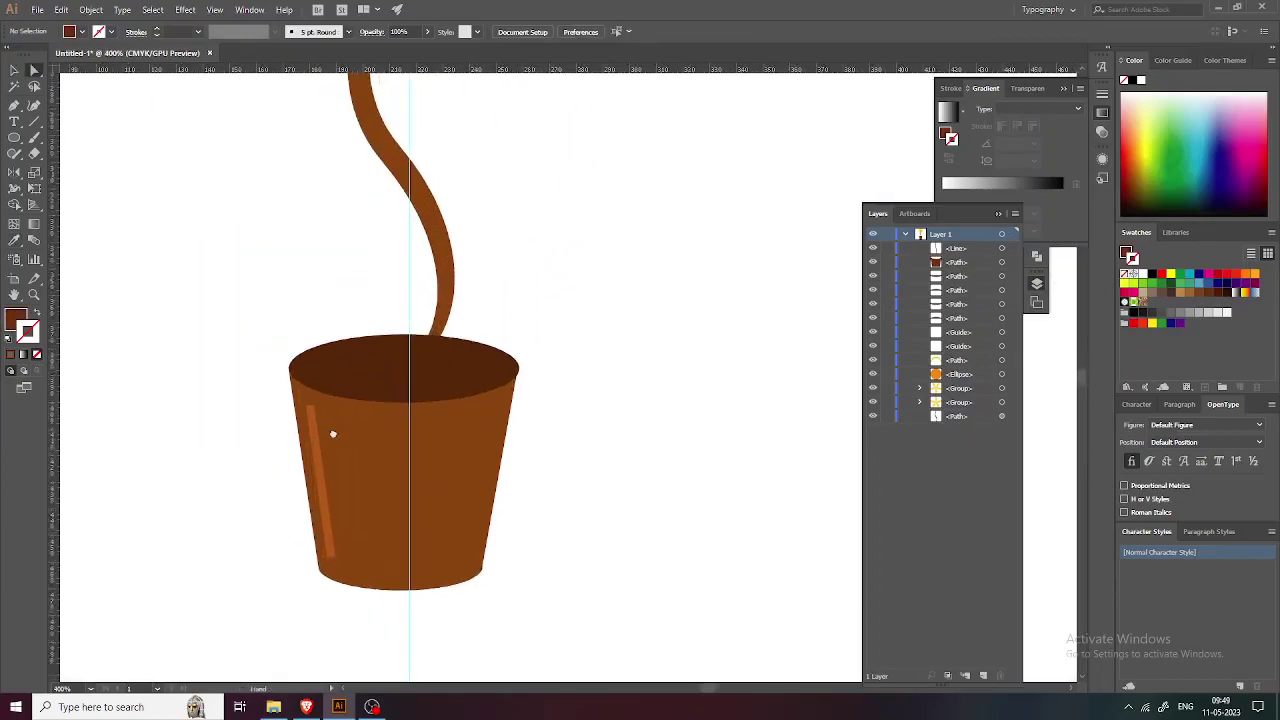
key(a)
click(408, 416)
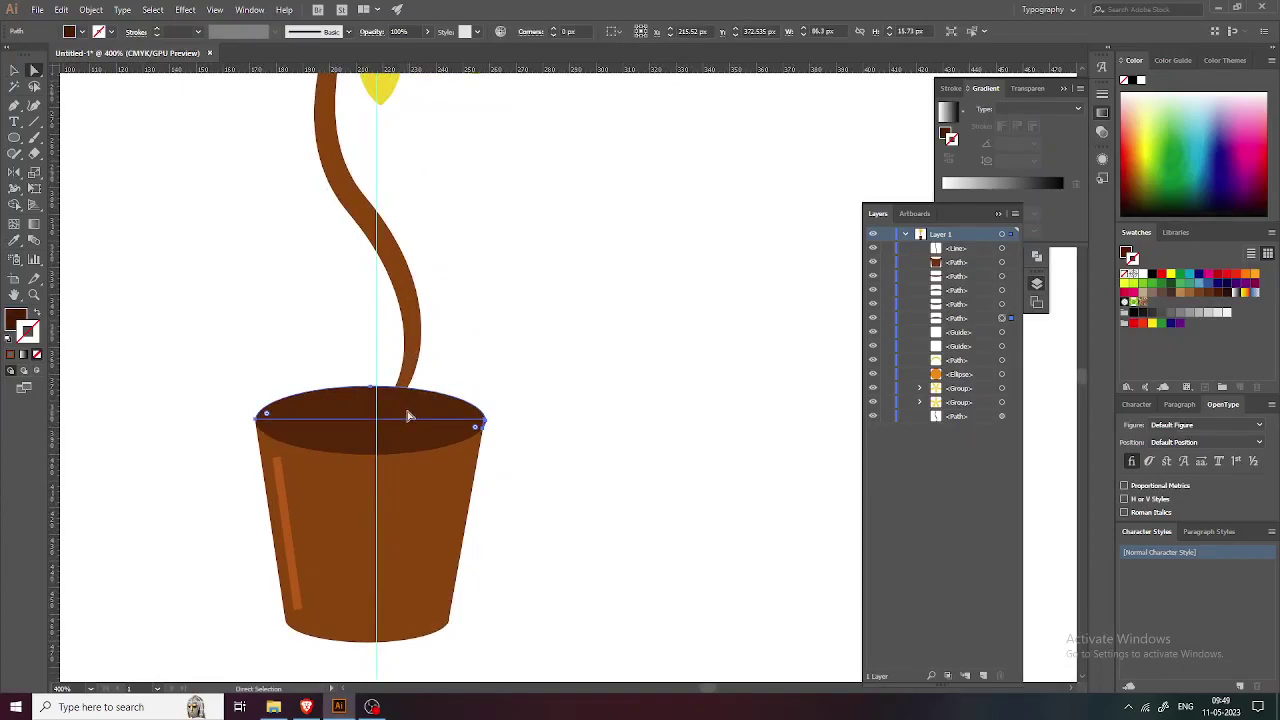
scroll(387, 428, up, 1)
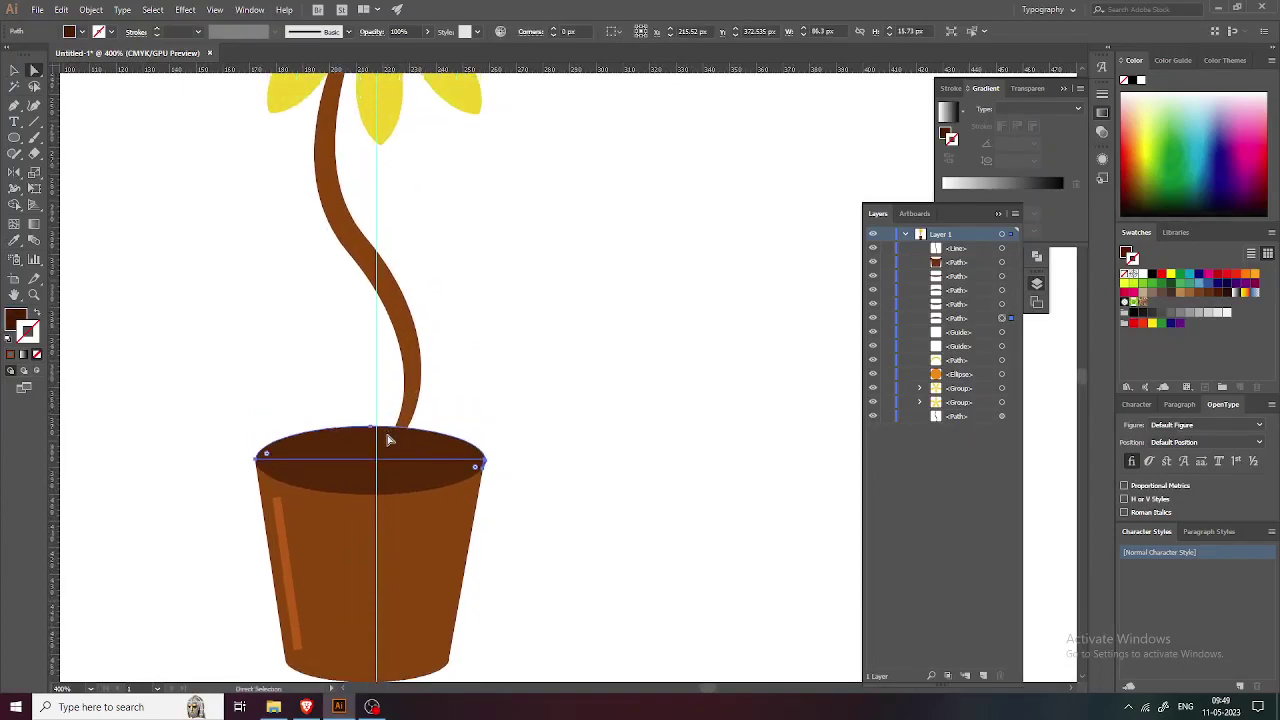
key(ctrl+shift+[)
key(a)
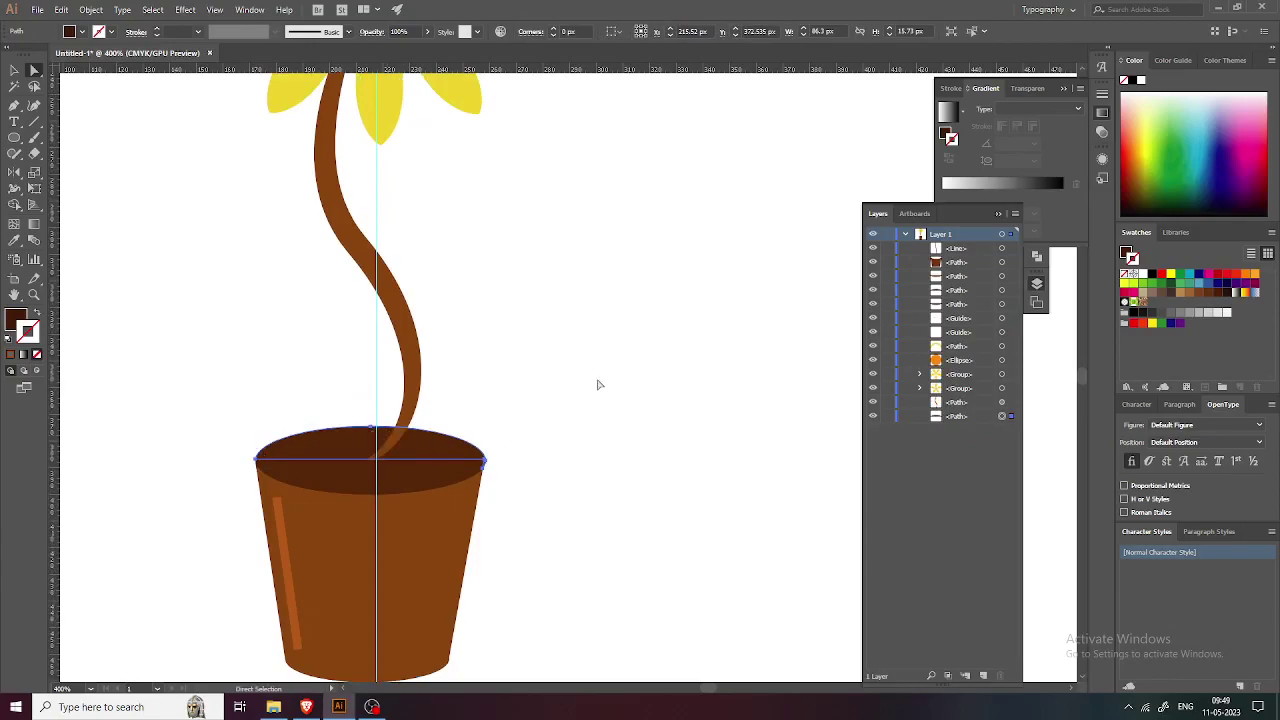
click(598, 385)
scroll(414, 366, down, 3)
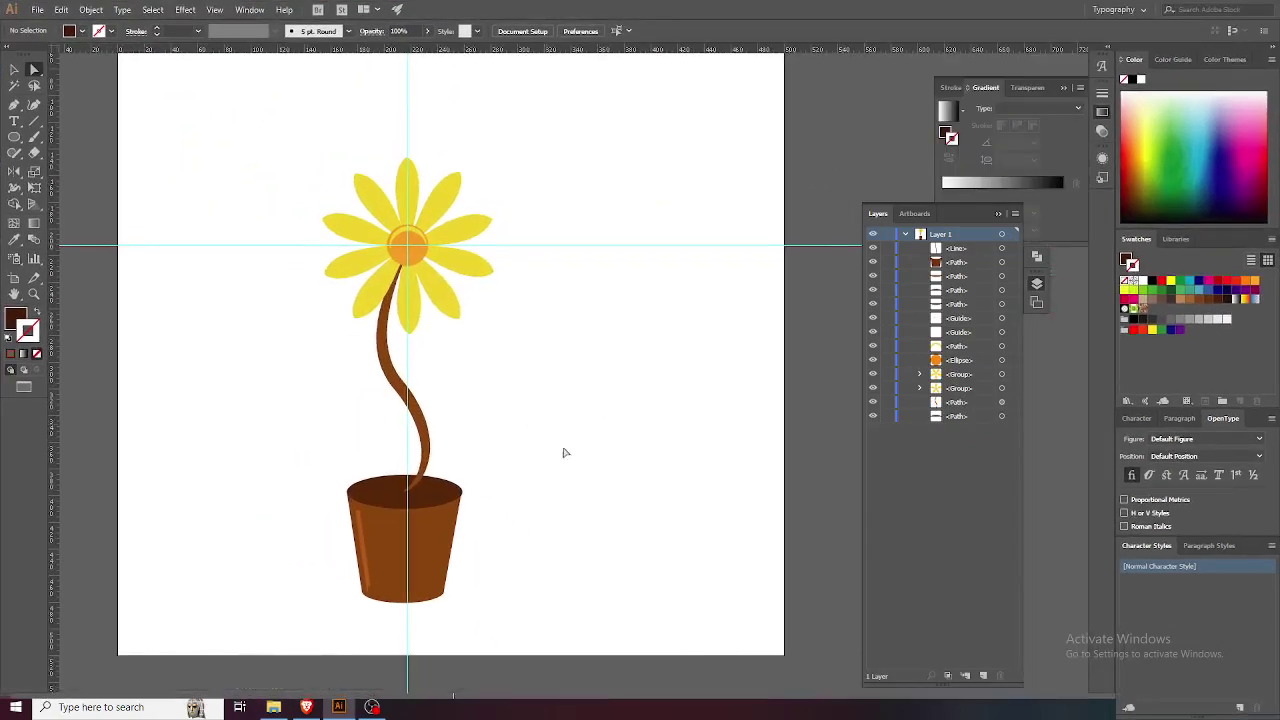
Step: Examine the whole potted flower in full-screen view, close up and at artboard scale
key(f)
drag(464, 434, 499, 455)
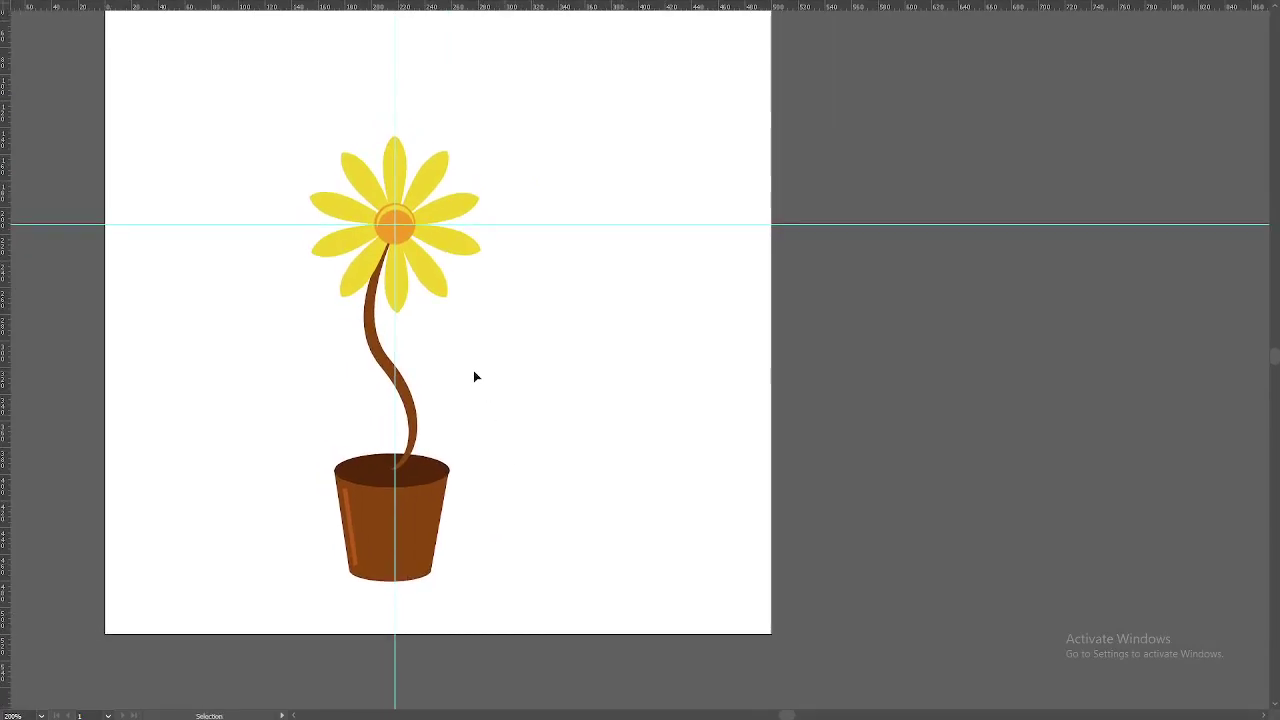
key(ctrl+0)
key(a)
scroll(706, 434, up, 2)
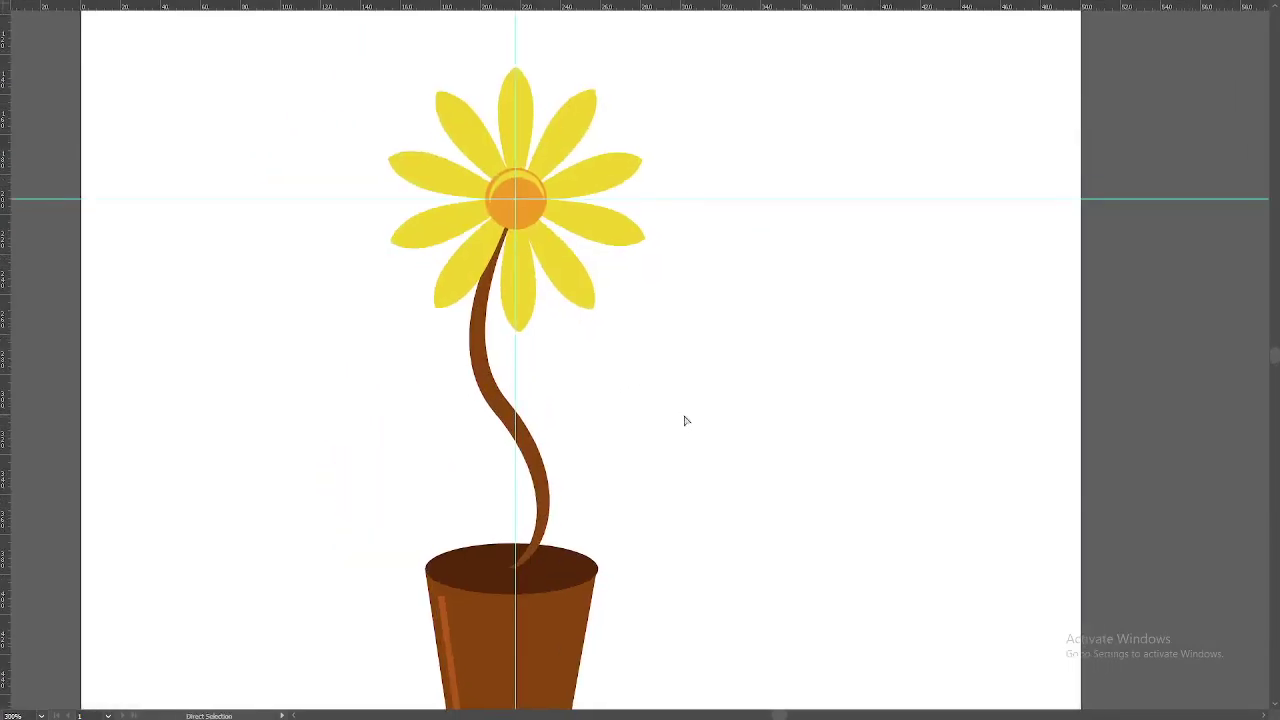
scroll(683, 420, down, 2)
scroll(680, 414, right, 1)
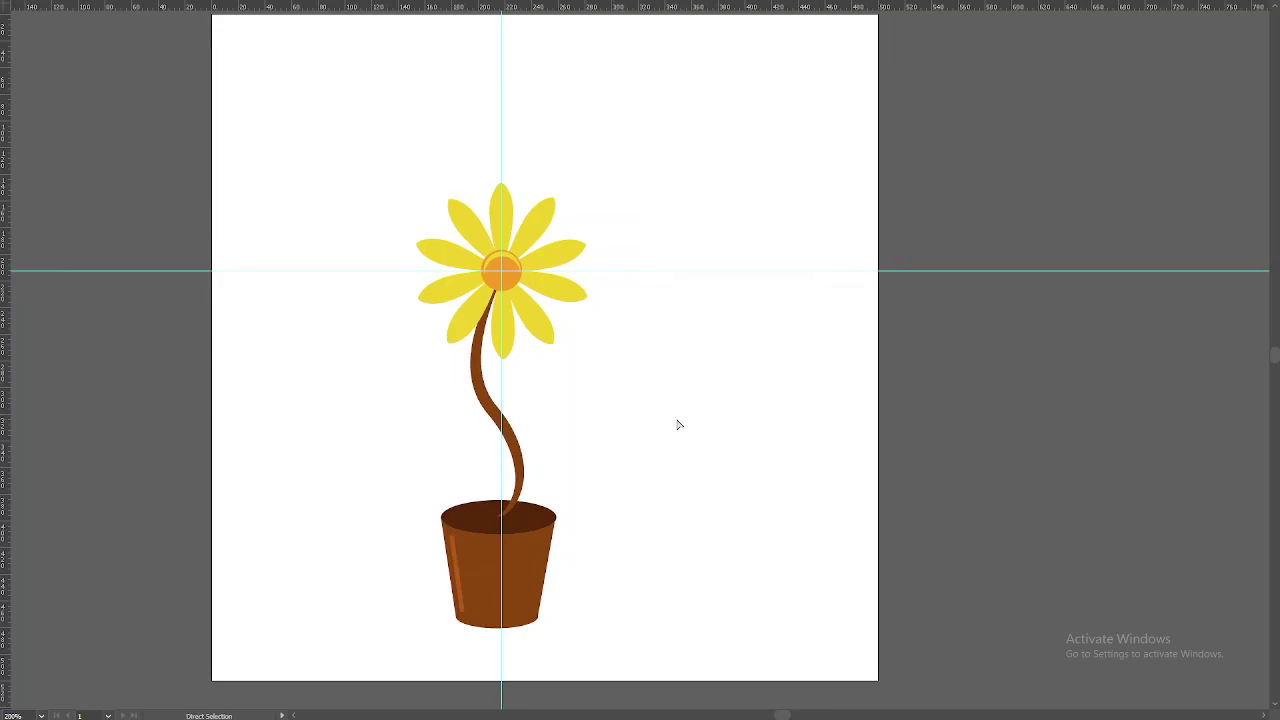
key(f)
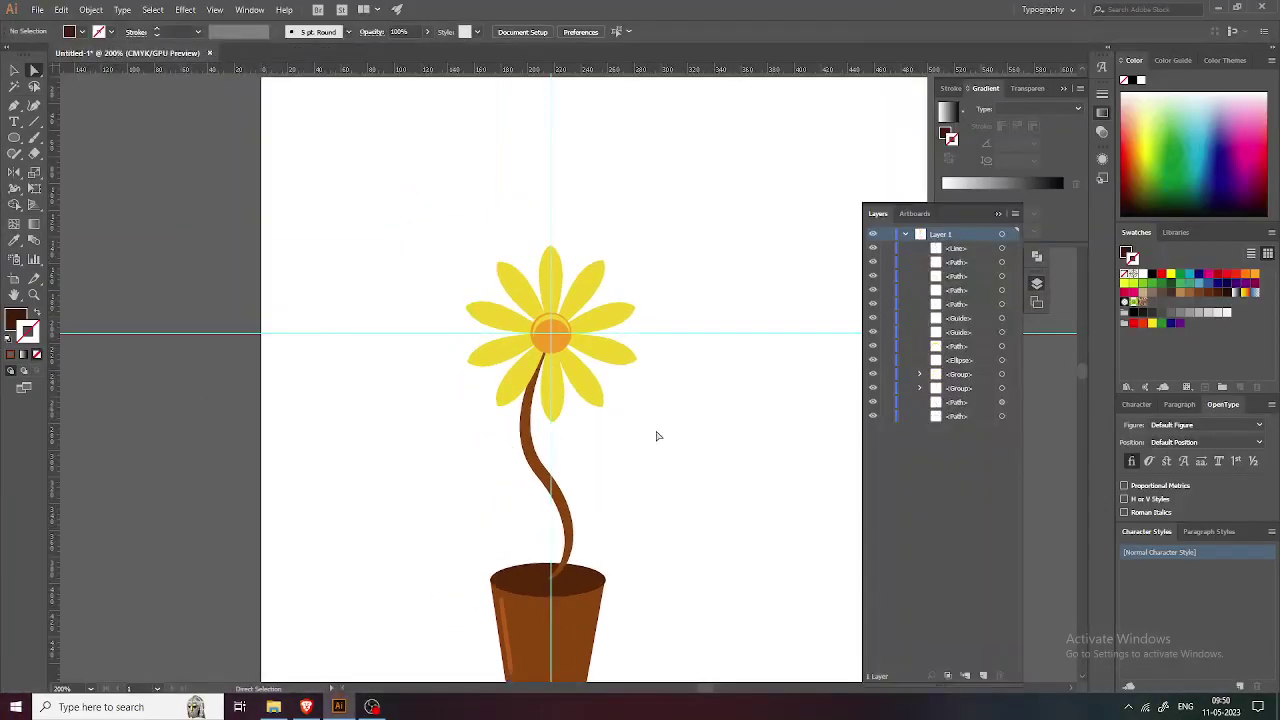